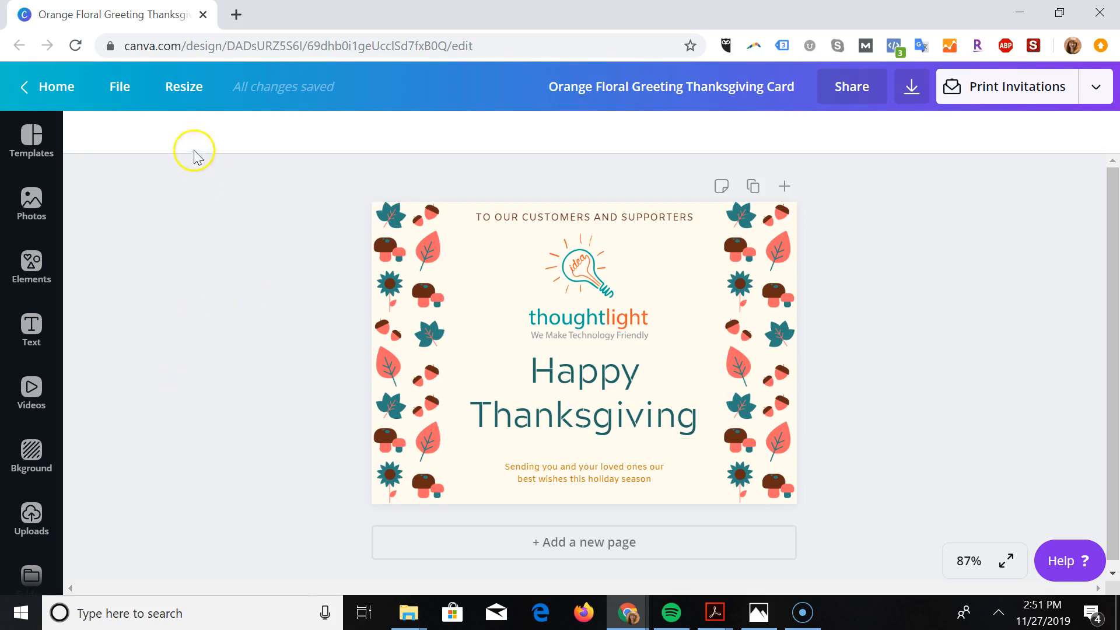
Step: Create resized copies of the Thanksgiving card as a Facebook Post, a Twitter Post and an Instagram Post
left_click(185, 91)
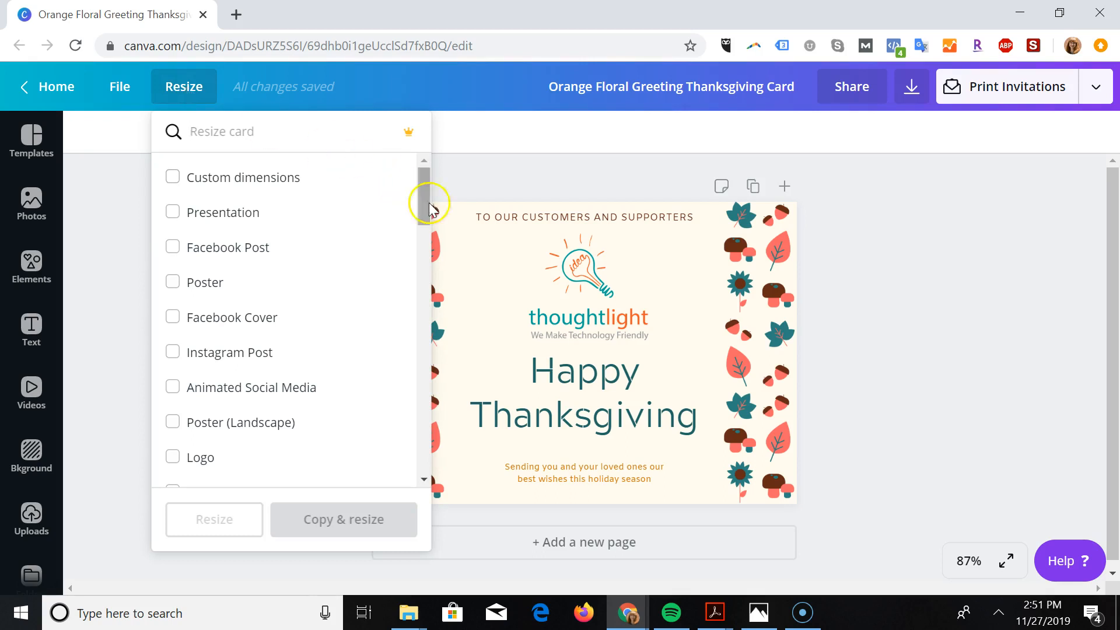
left_click_drag(422, 200, 414, 382)
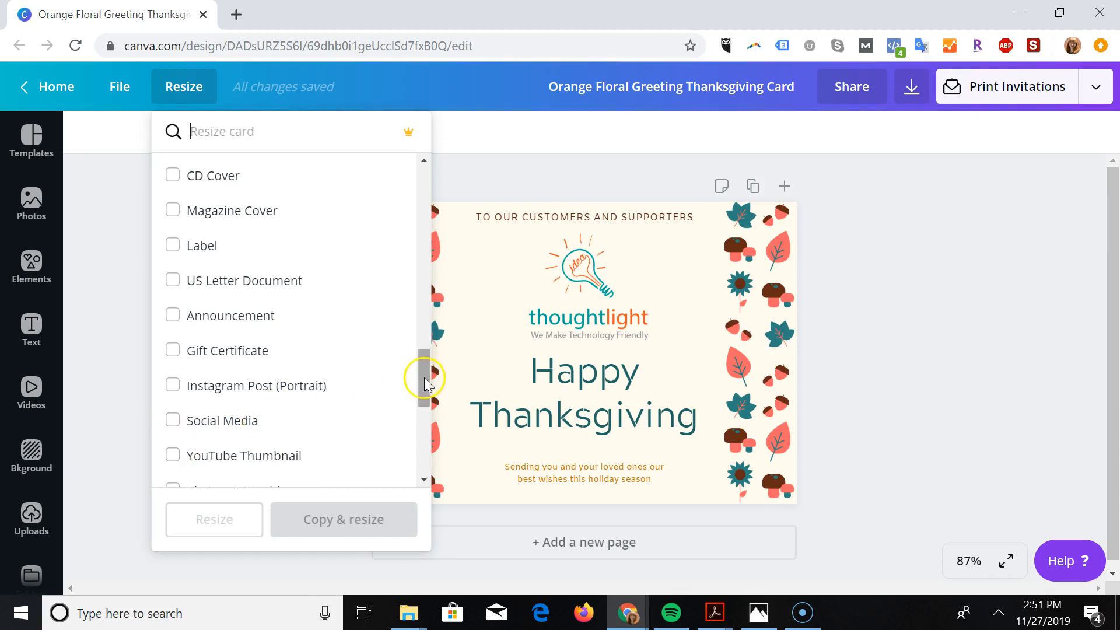
left_click_drag(422, 379, 411, 198)
left_click(230, 251)
left_click_drag(425, 210, 417, 429)
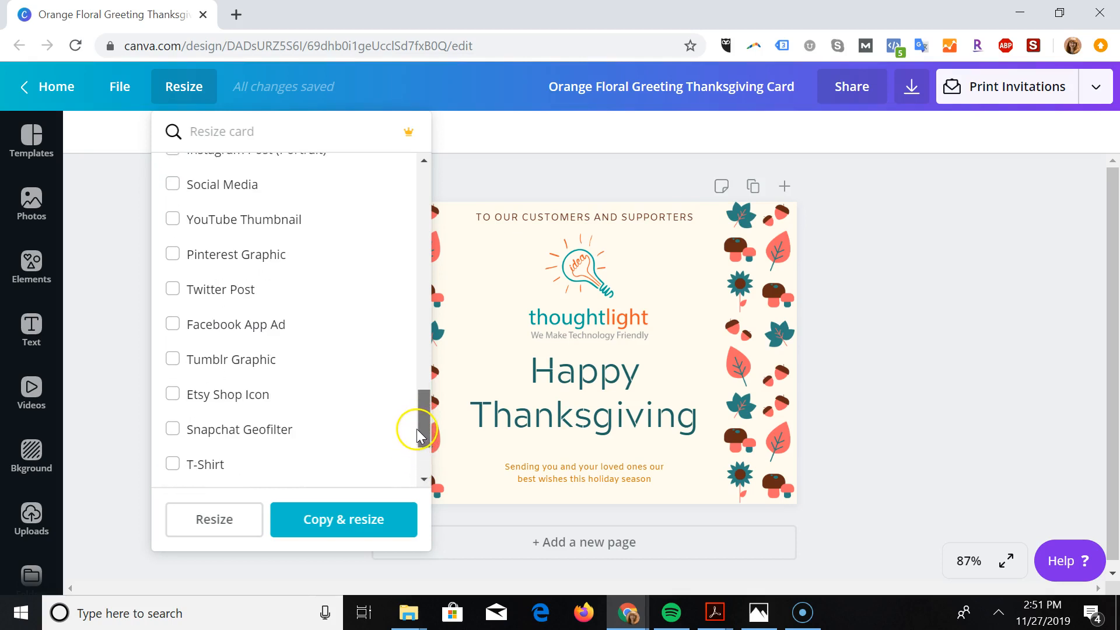
left_click(232, 295)
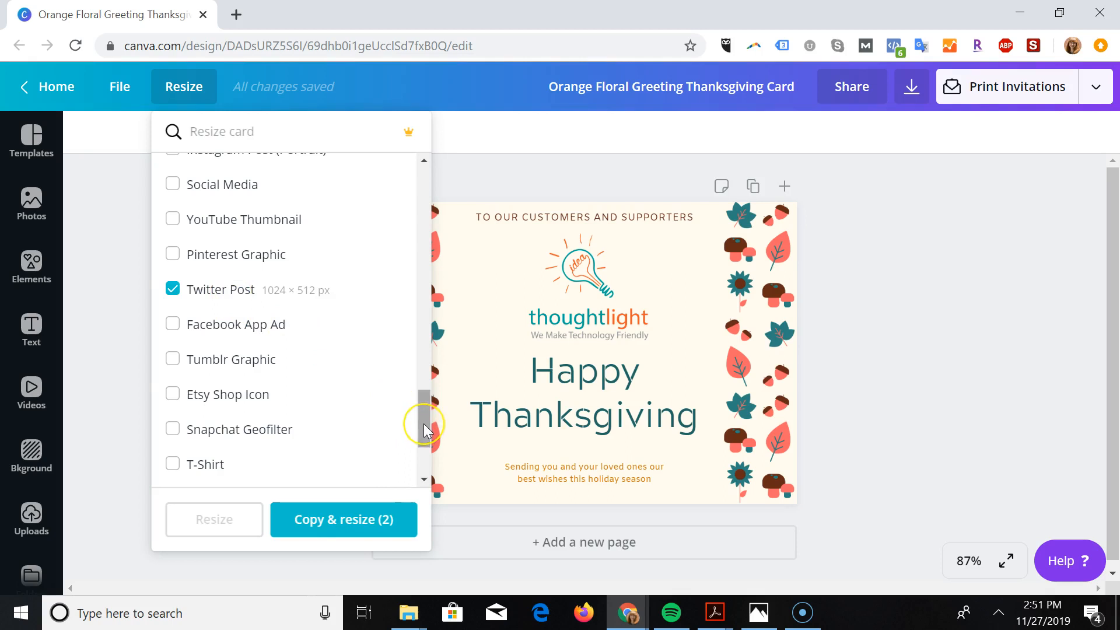
left_click_drag(424, 424, 439, 198)
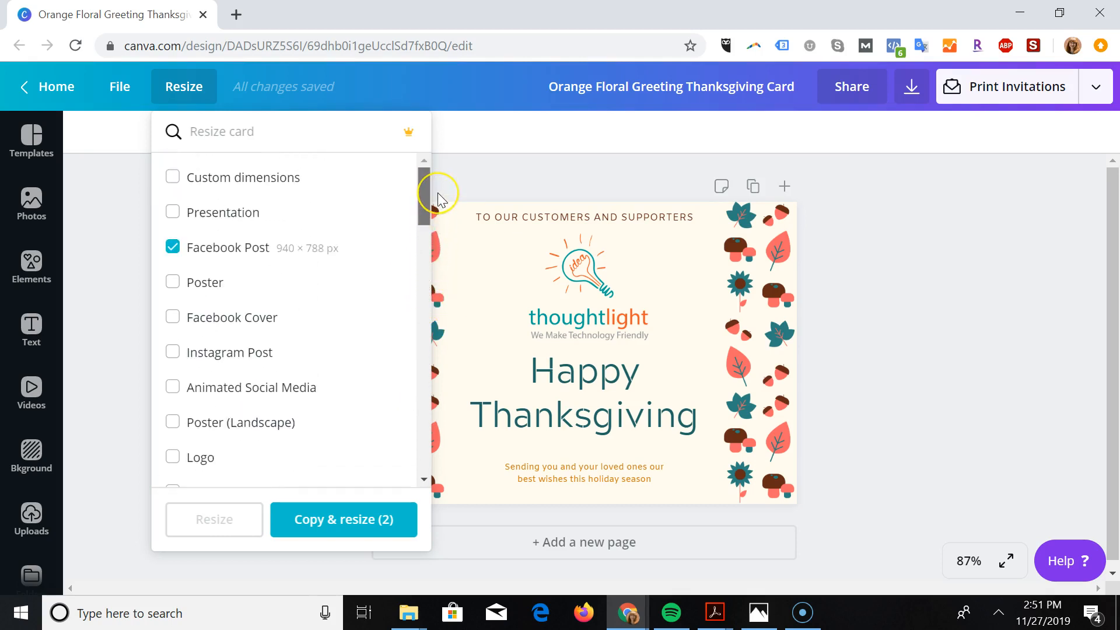
left_click(233, 354)
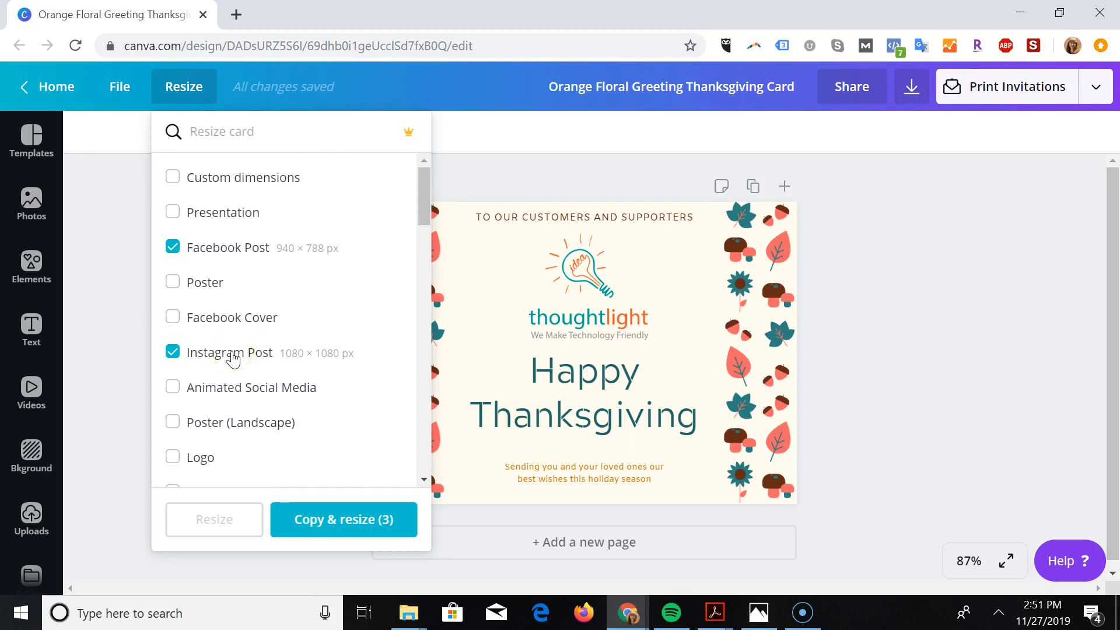
left_click(285, 535)
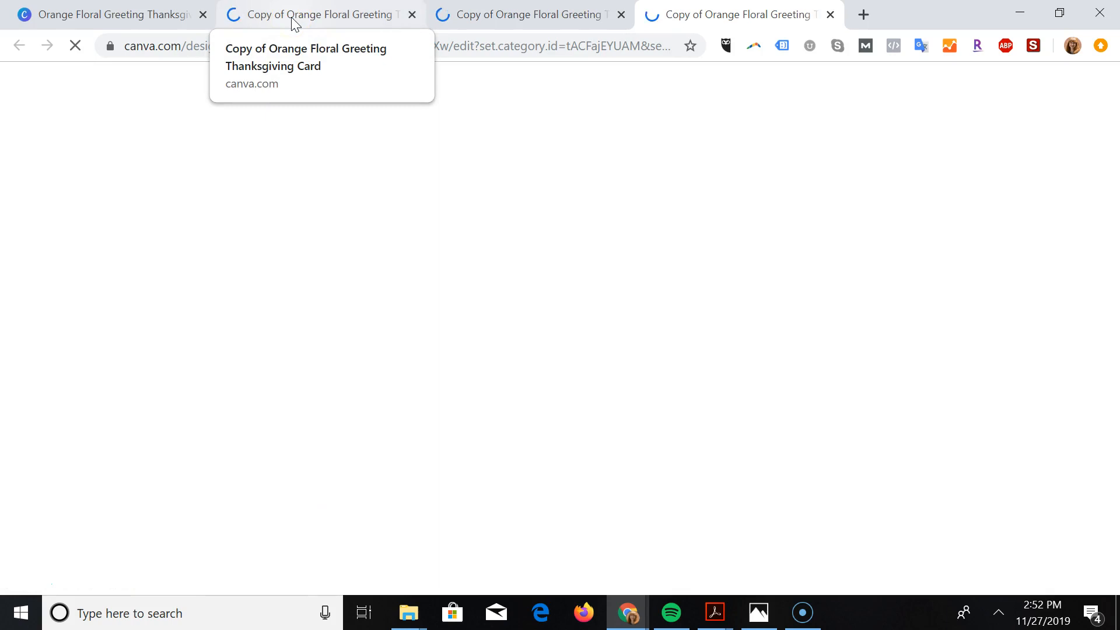
Step: Check the resized copies and, in the Twitter Post, move the leaf-pattern tiles on both sides outward to the page's left and right edges
left_click(295, 23)
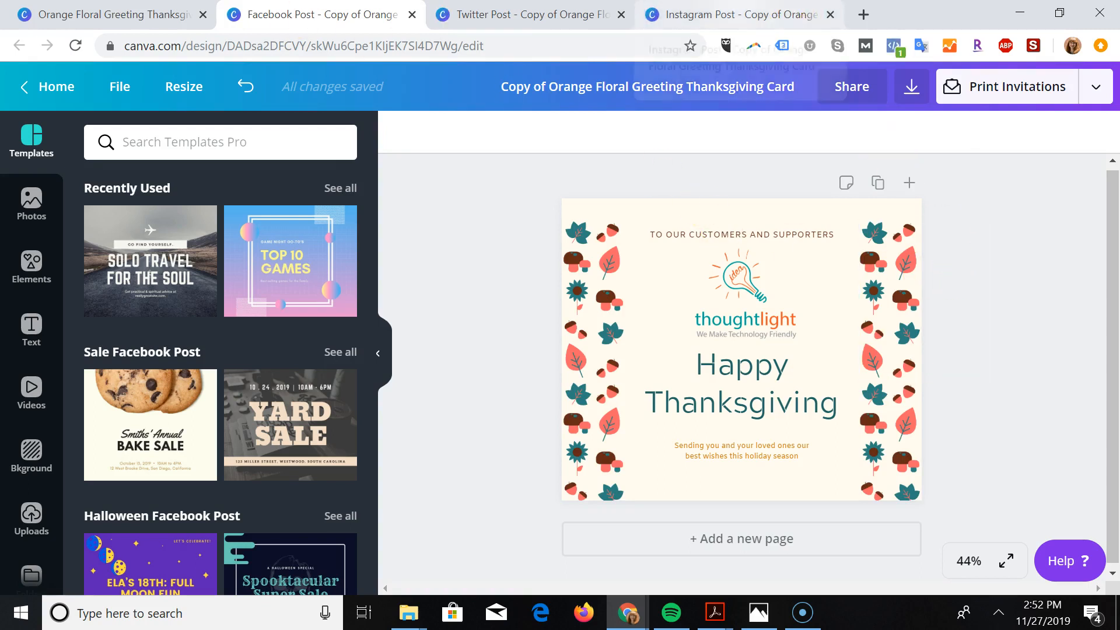
left_click(726, 15)
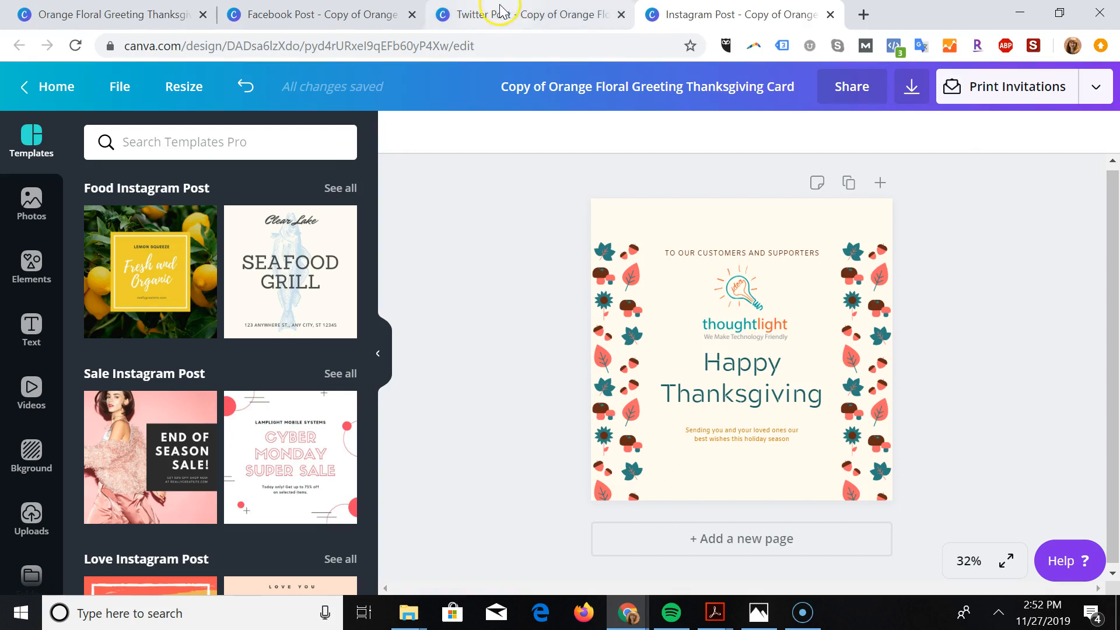
left_click(518, 14)
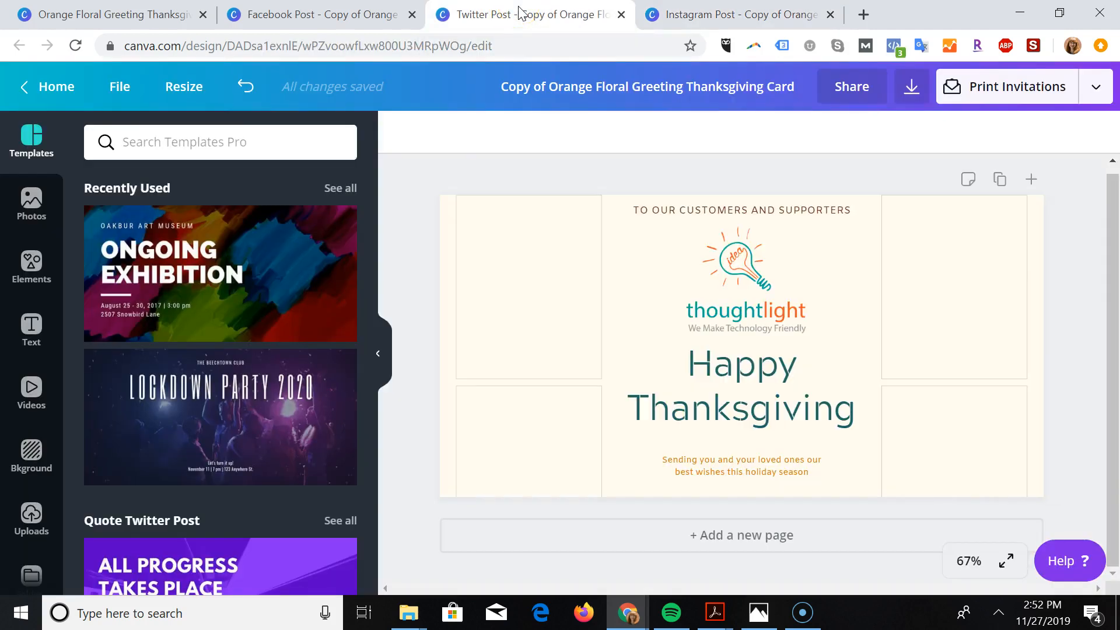
left_click(522, 307)
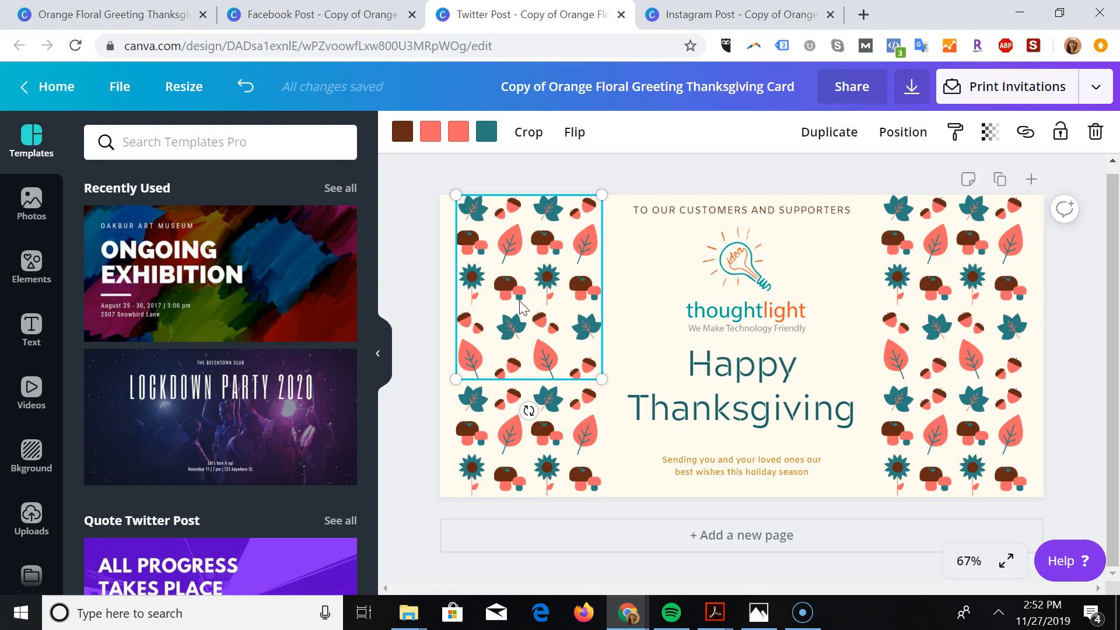
left_click(378, 354)
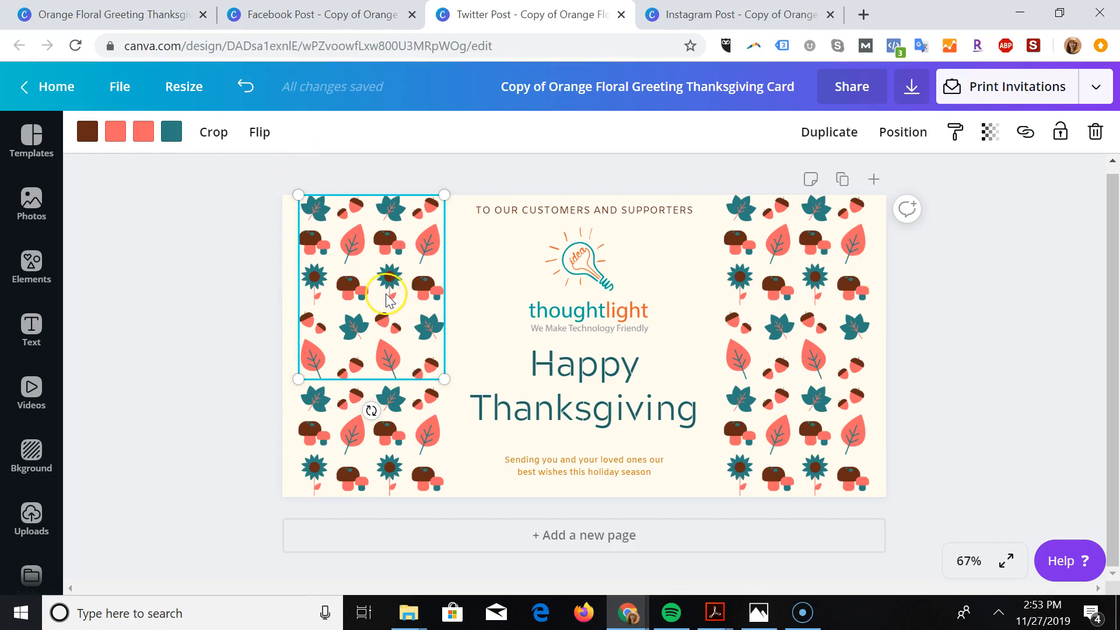
left_click_drag(387, 297, 371, 299)
left_click_drag(396, 431, 381, 432)
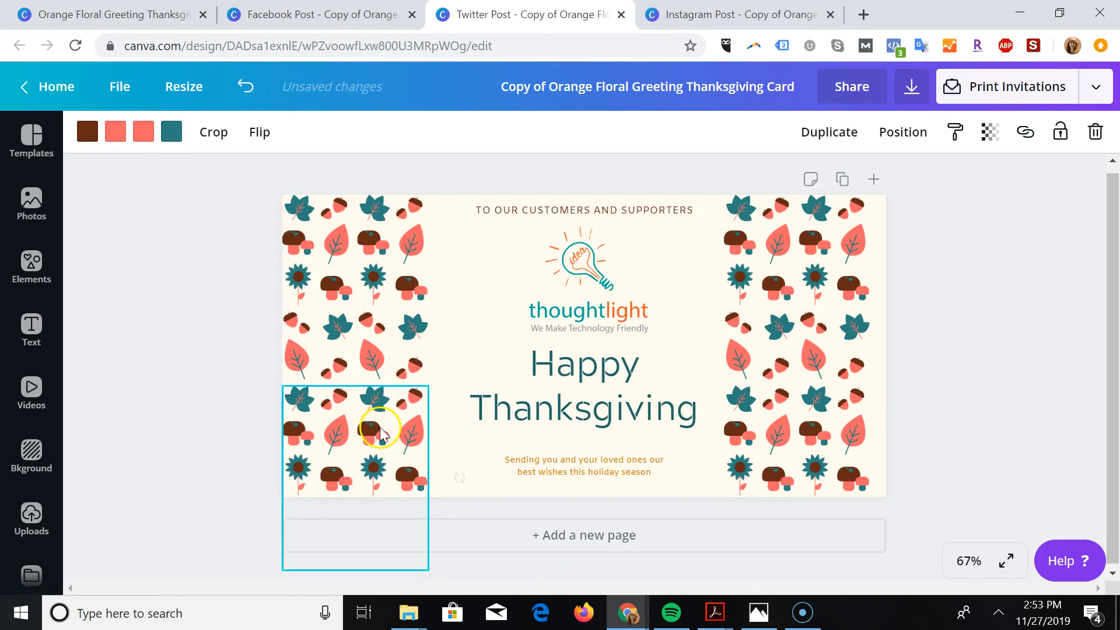
left_click_drag(824, 239, 841, 242)
left_click_drag(812, 464, 828, 455)
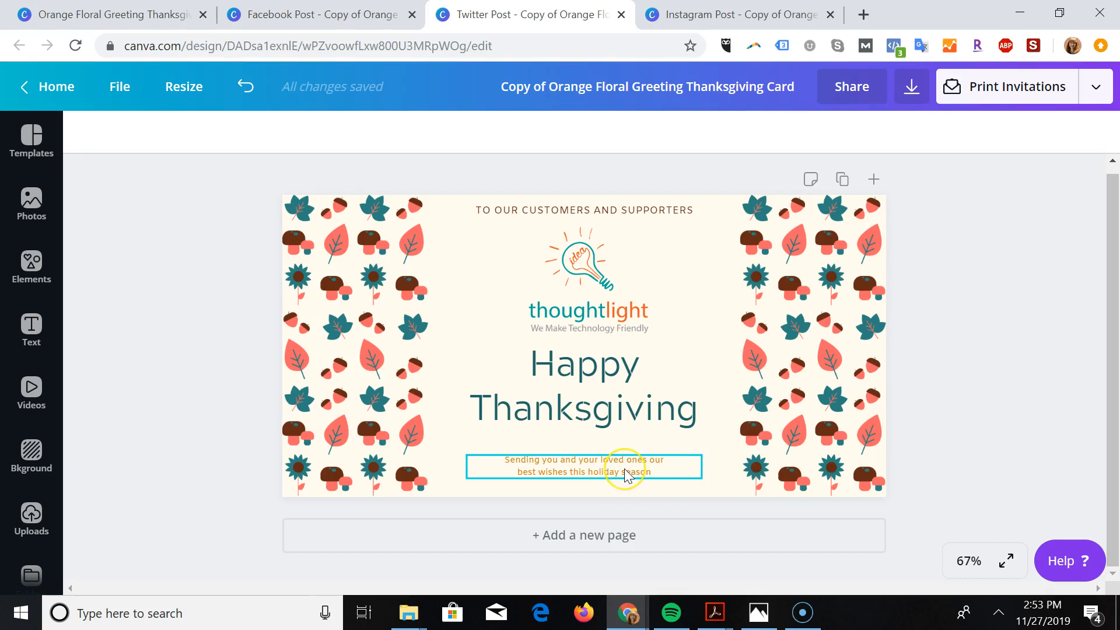
Step: Set the font size of the "Sending you and your loved ones" message in the Twitter Post to 16
left_click(625, 468)
left_click(669, 473)
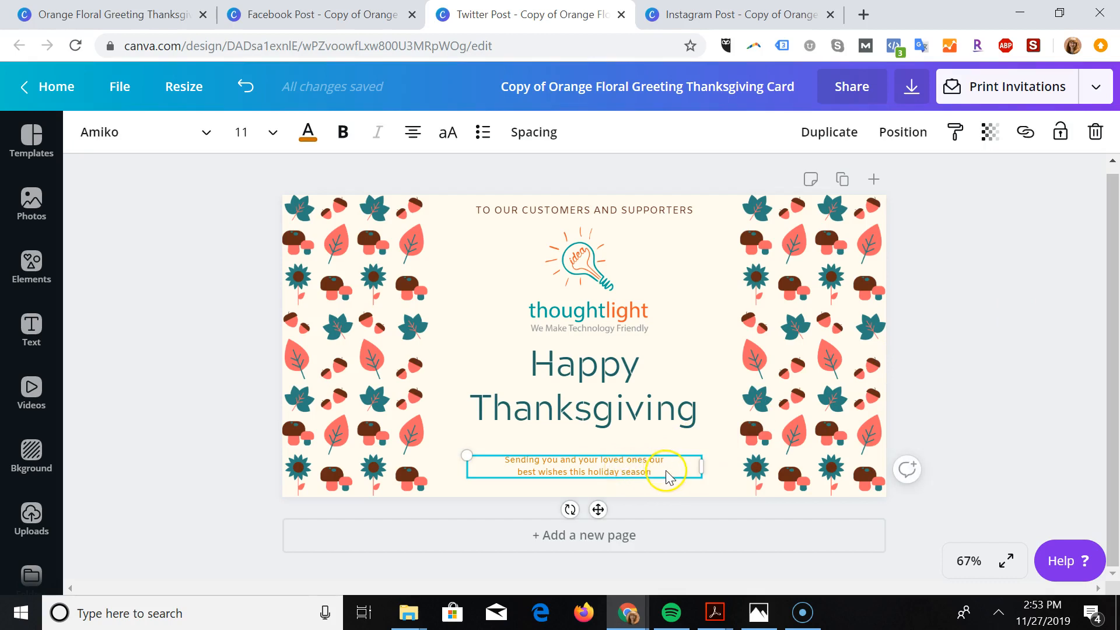
left_click(671, 472)
left_click_drag(671, 471, 500, 459)
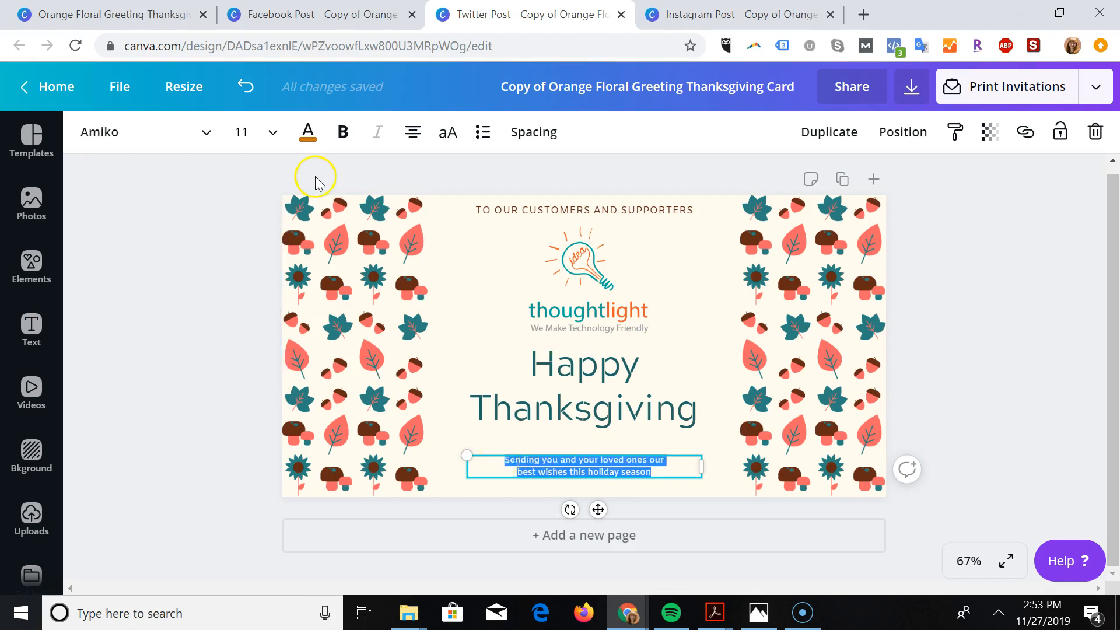
left_click(249, 134)
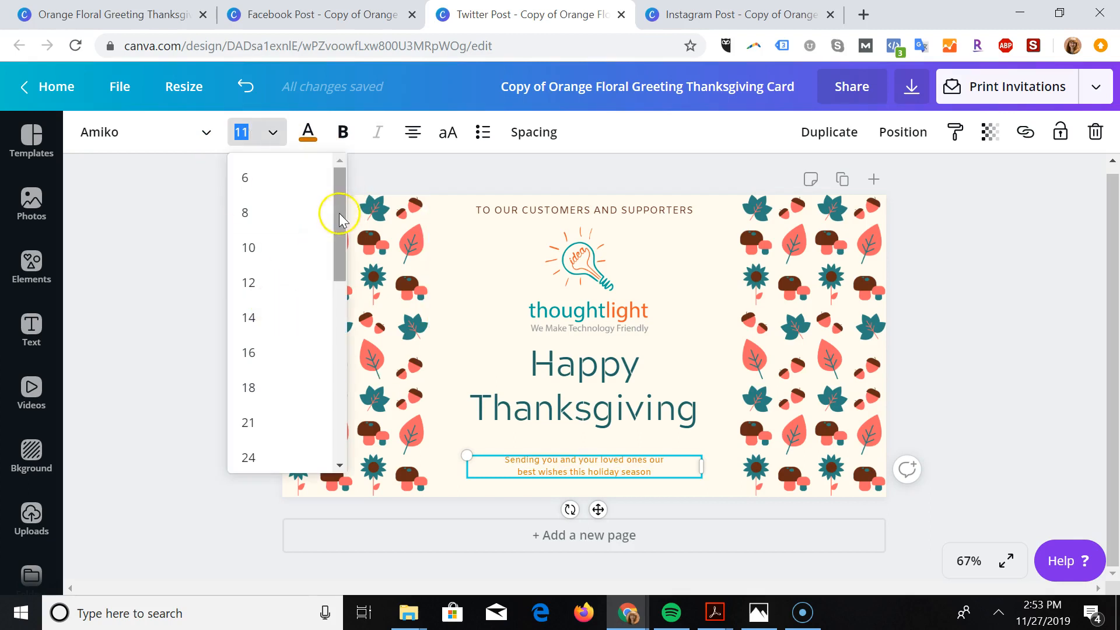
left_click_drag(338, 220, 340, 241)
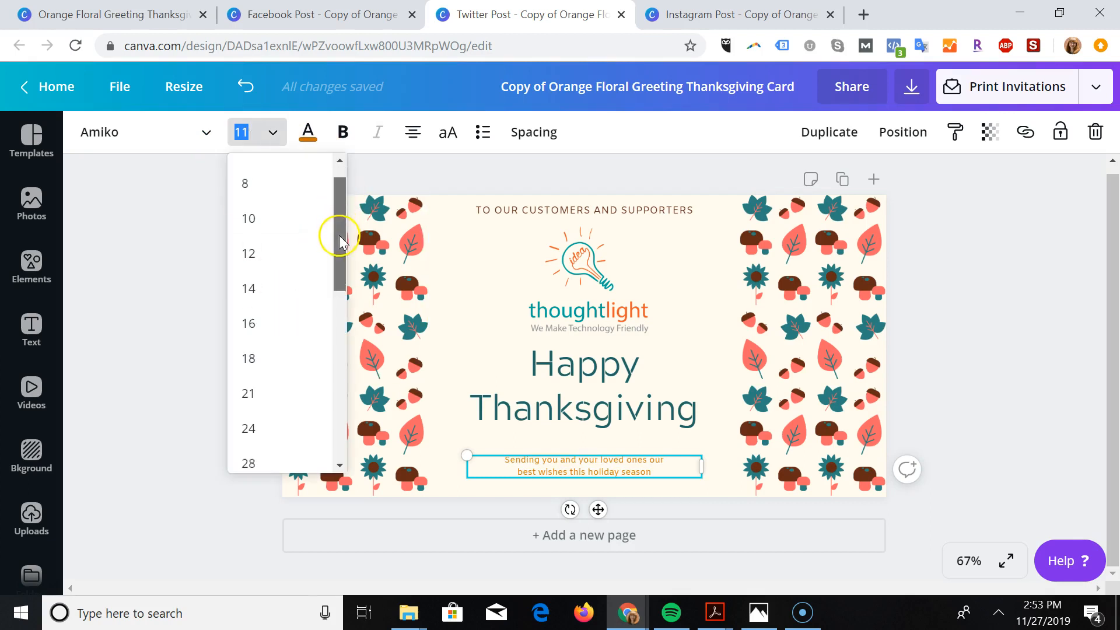
left_click(262, 334)
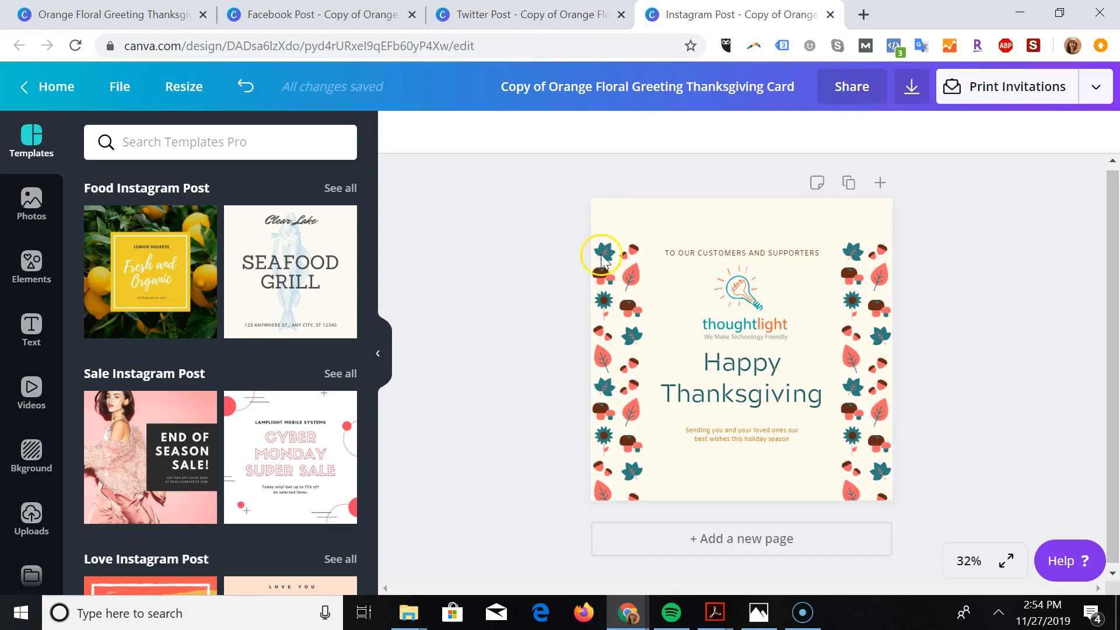
Step: In the Instagram Post, move both side pattern borders up to the page's top edge and duplicate a tile to fill the gaps below them
left_click(604, 295)
left_click(865, 303)
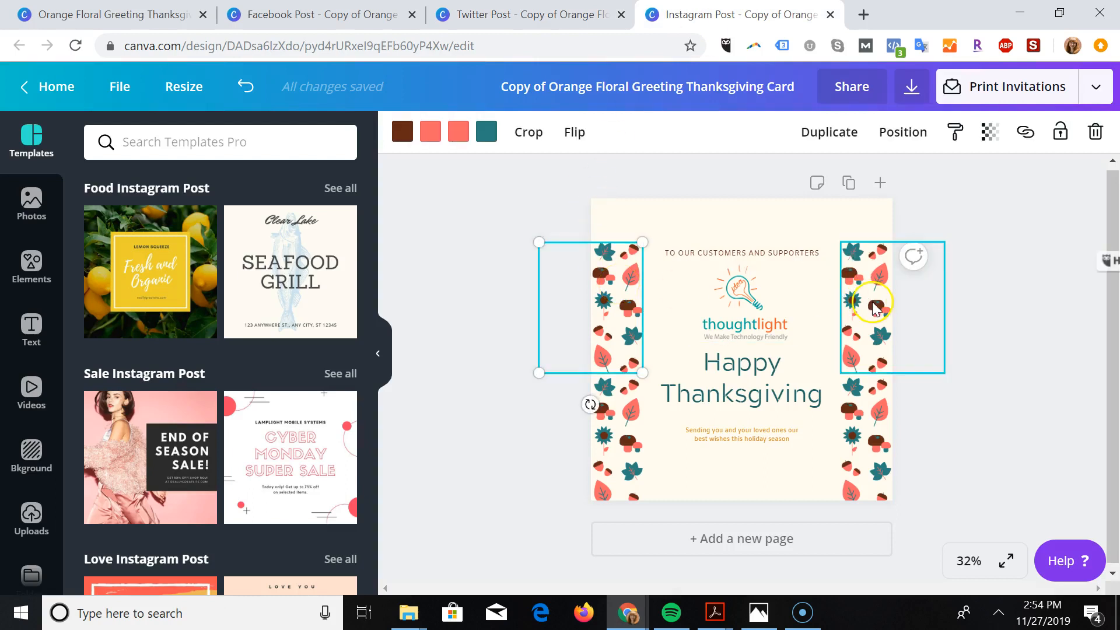
left_click(869, 221)
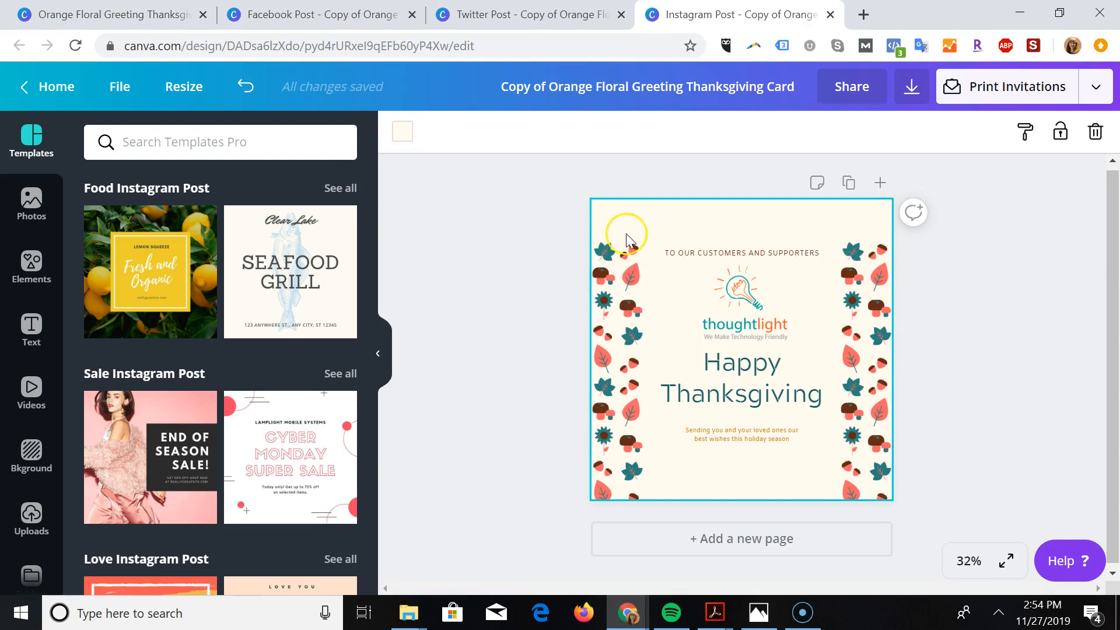
left_click_drag(623, 307, 623, 264)
left_click_drag(632, 454, 632, 407)
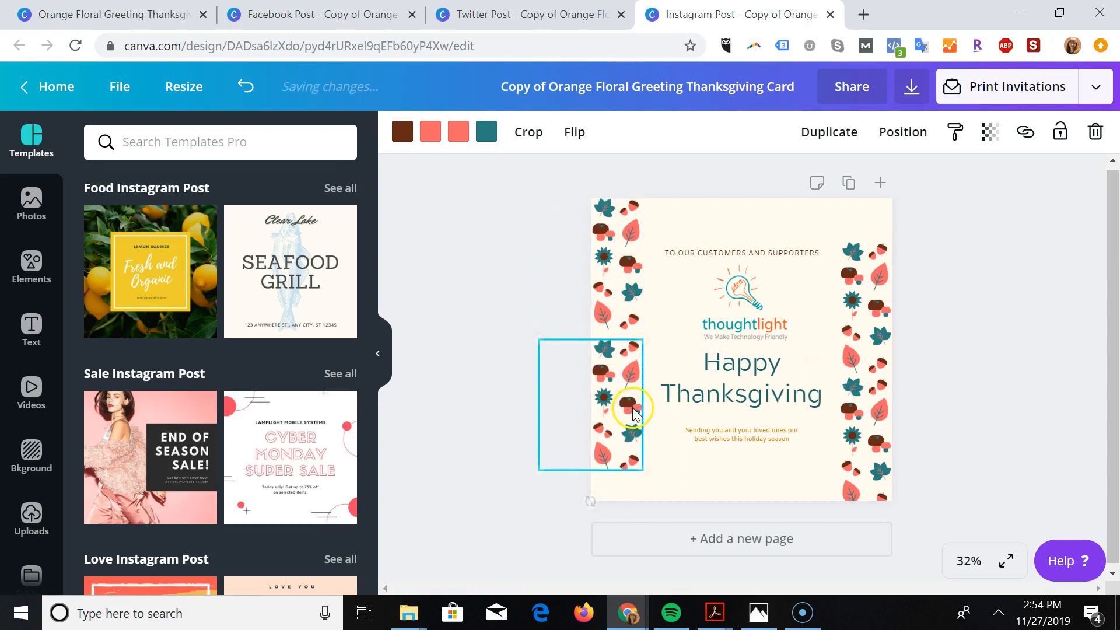
left_click_drag(853, 318, 856, 281)
left_click_drag(882, 432, 882, 395)
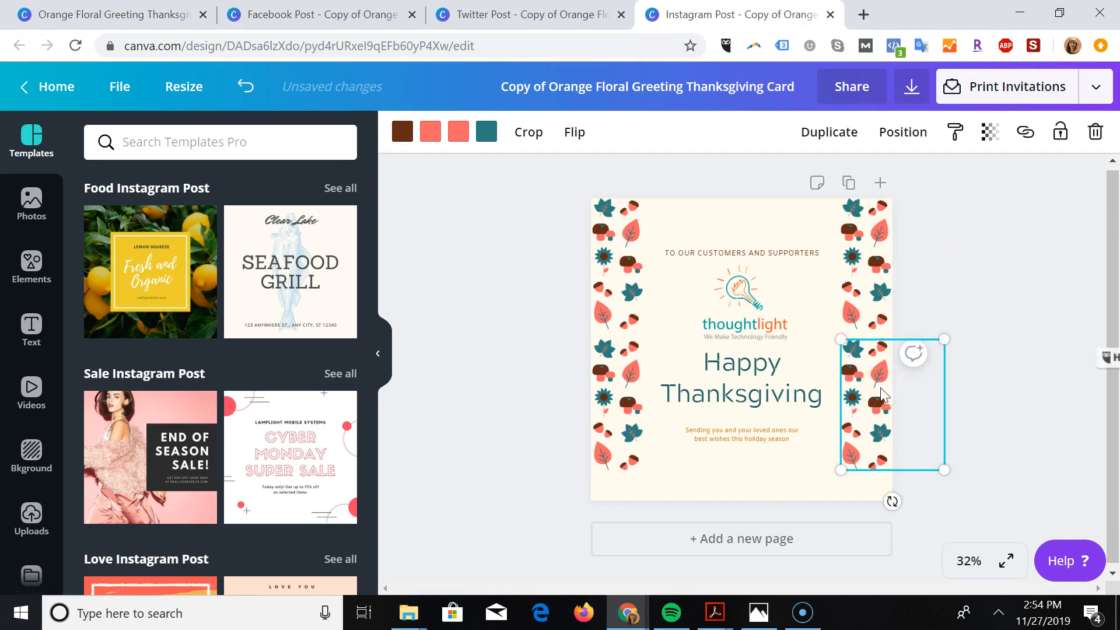
key("ctrl+d")
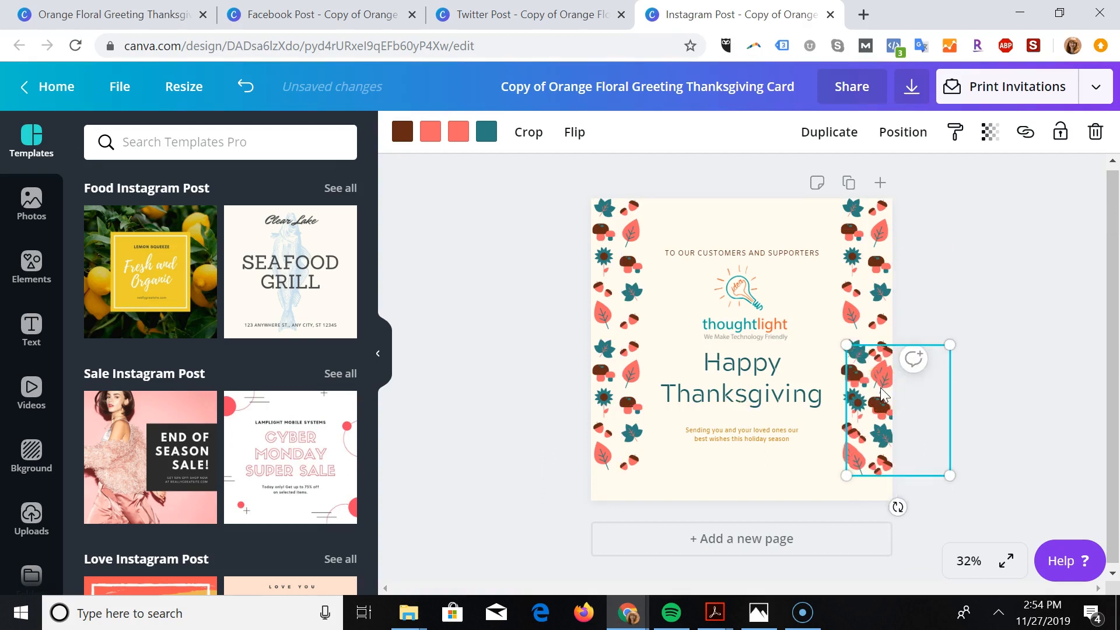
left_click_drag(881, 387, 569, 516)
Step: Spread out the Instagram Post's content by moving the message and heading down and the "To our customers and supporters" line and logo up
left_click_drag(745, 435, 746, 476)
left_click_drag(746, 401, 744, 427)
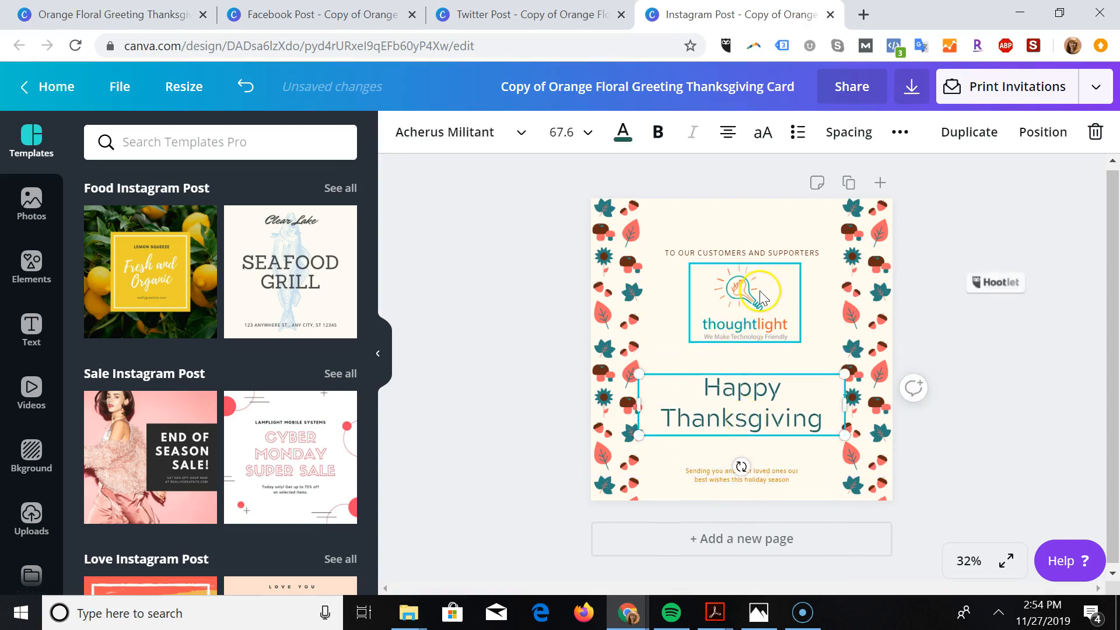
left_click(764, 254)
left_click_drag(763, 256, 764, 225)
left_click_drag(748, 304, 744, 281)
left_click(746, 399)
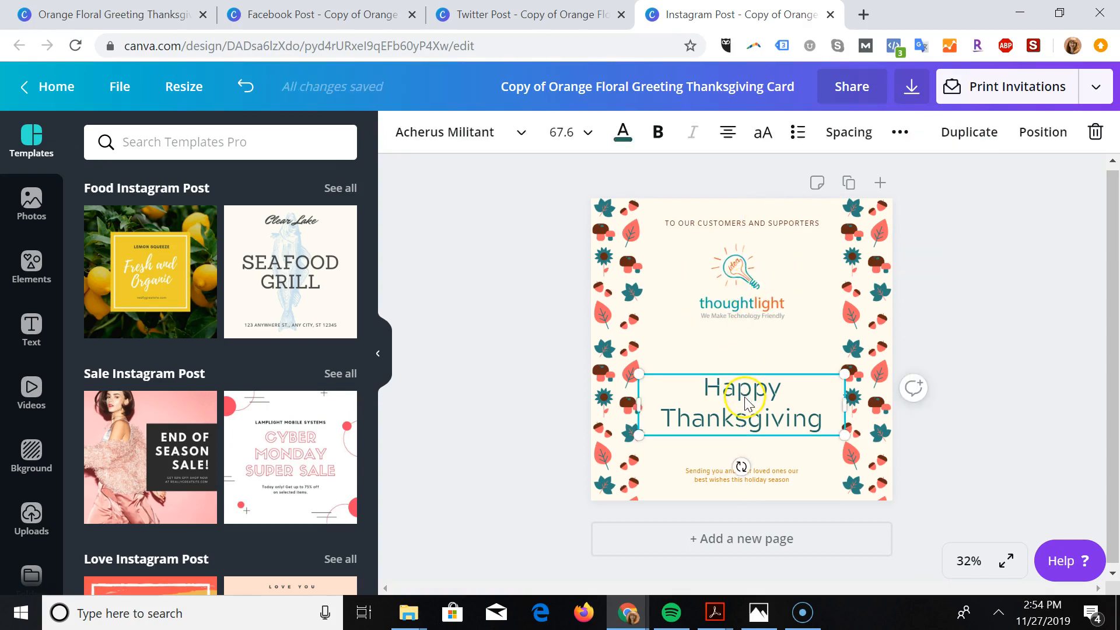
Step: Enlarge the "Sending you and your loved ones" message to font size 26 and re-centre it slightly higher between the borders
left_click(718, 475)
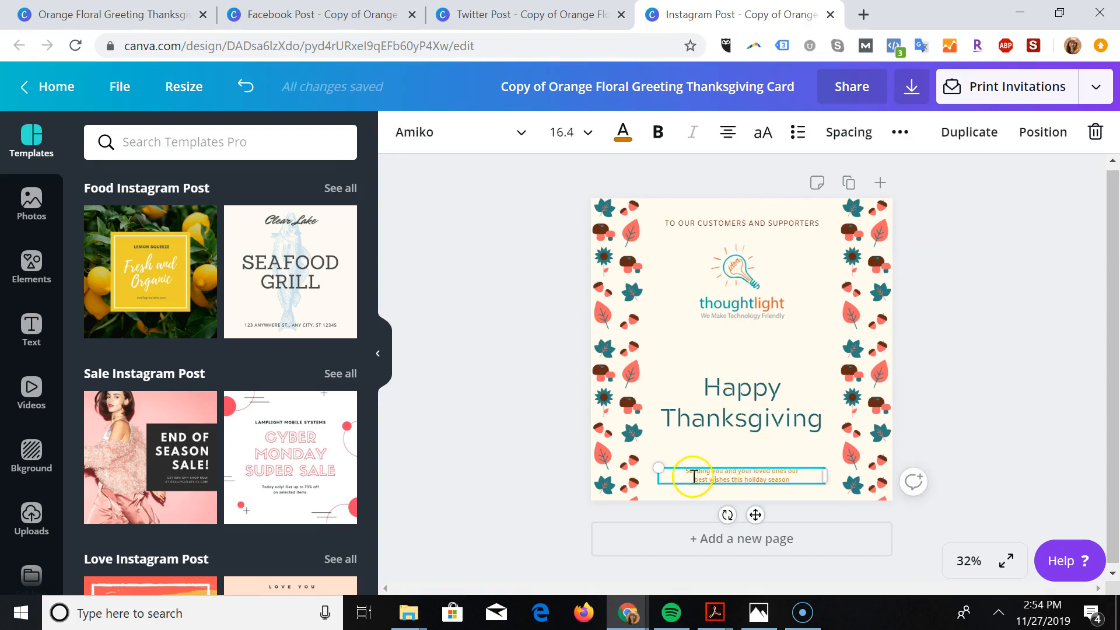
left_click_drag(686, 475, 813, 477)
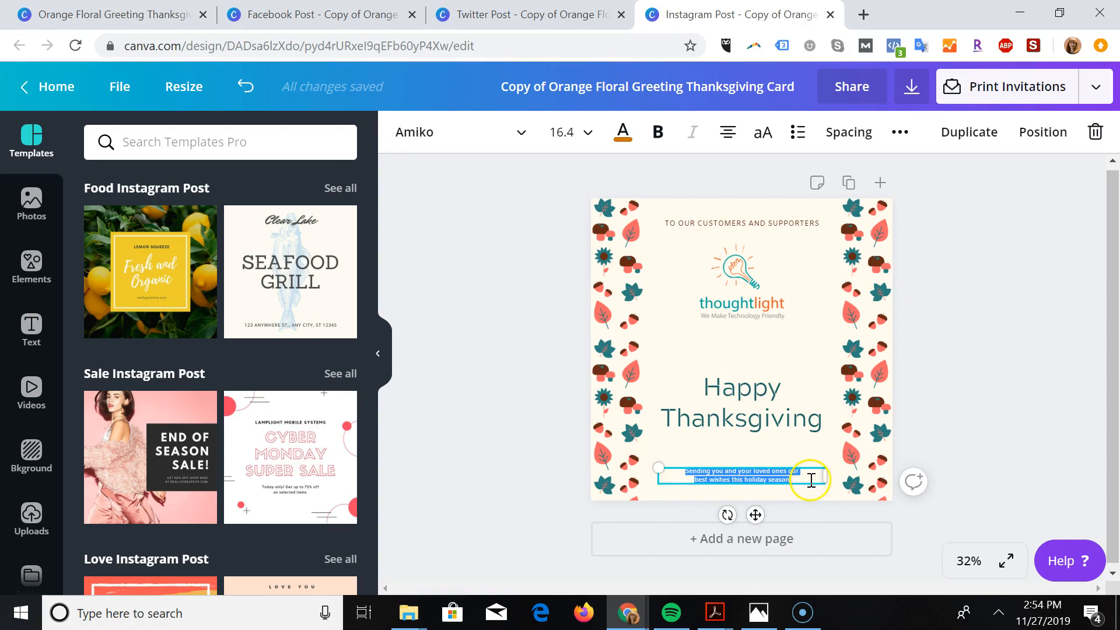
left_click(568, 133)
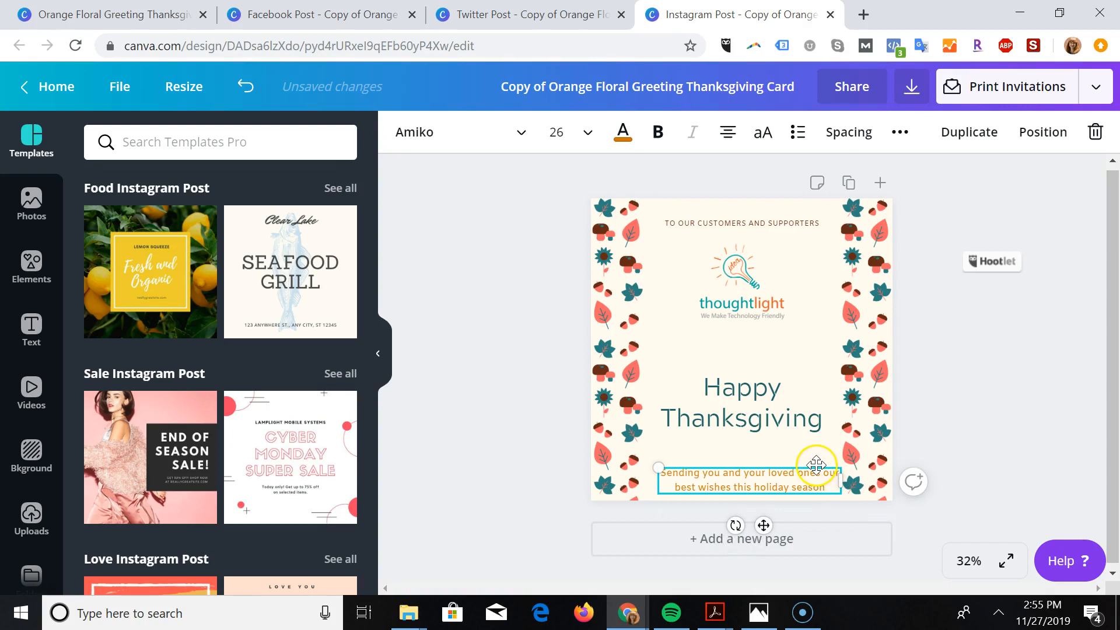
mouse_move(815, 465)
left_mouse_down()
mouse_move(800, 460)
mouse_move(808, 455)
left_mouse_up()
Step: Set the "Happy Thanksgiving" heading to font size 76, and nudge it up and the logo down to balance the spacing
left_click(755, 400)
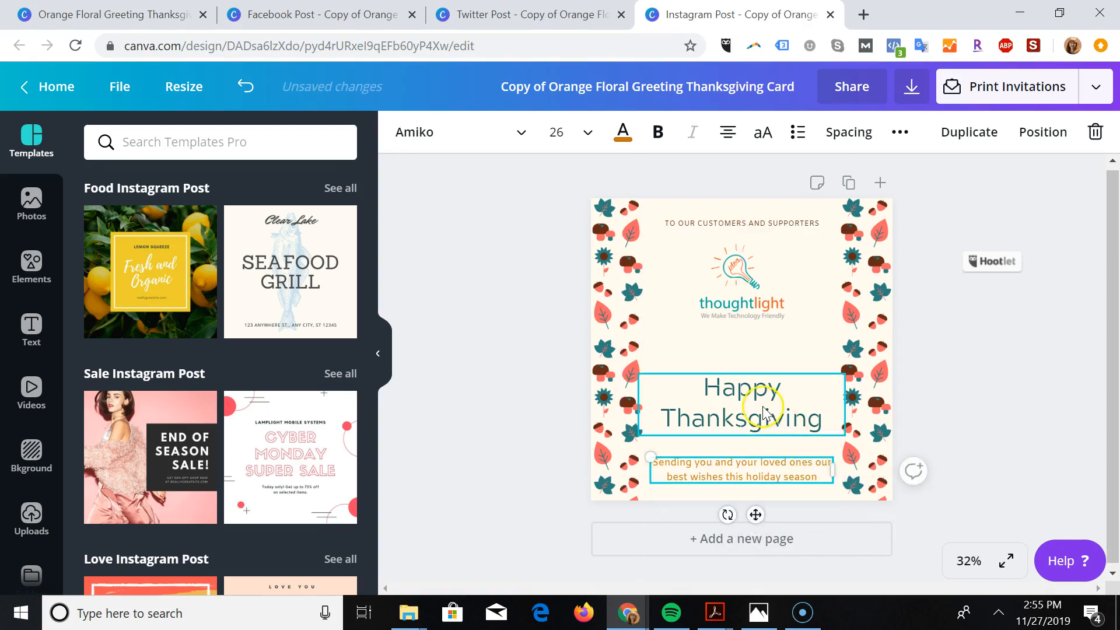
double_click(694, 382)
left_click(696, 383)
left_click_drag(695, 383, 829, 433)
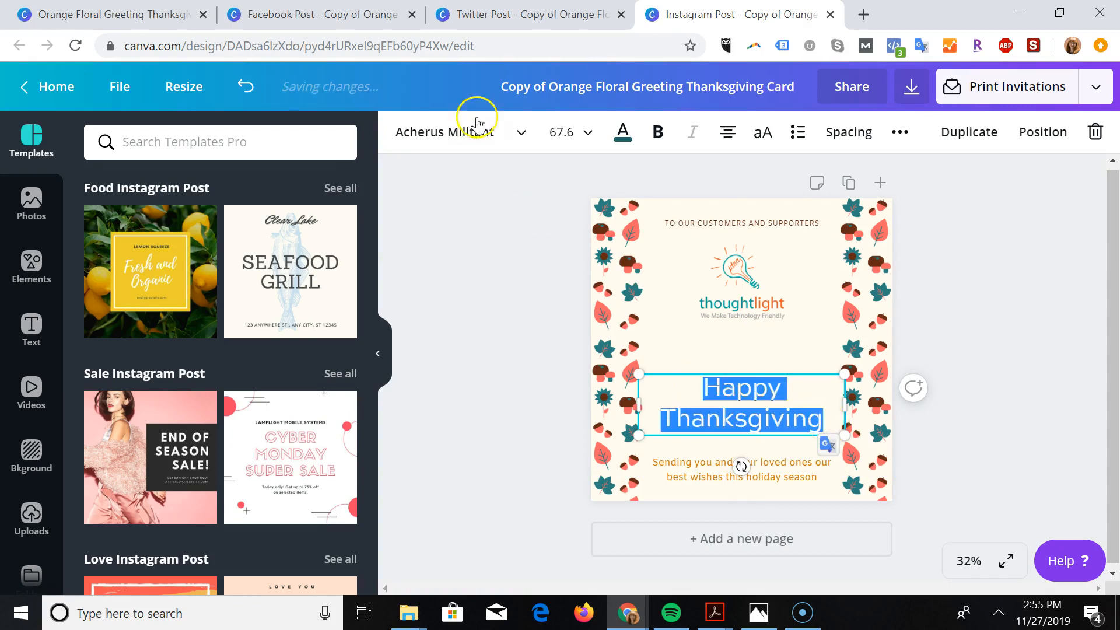
left_click(581, 136)
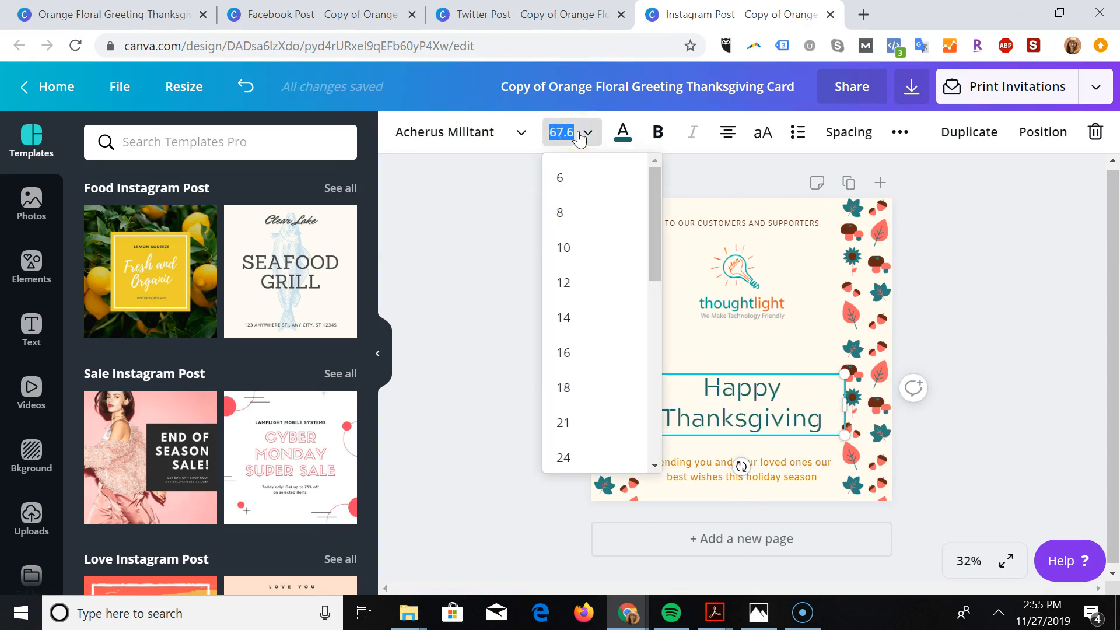
type("76")
key("Return")
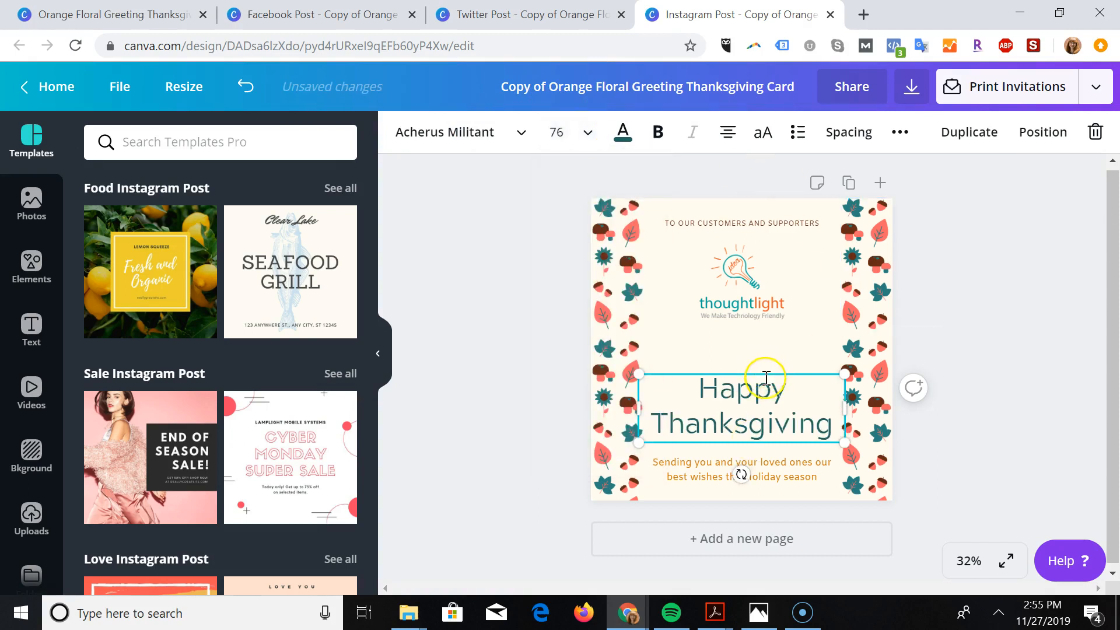
mouse_move(765, 368)
left_mouse_down()
mouse_move(765, 356)
mouse_move(766, 366)
left_mouse_up()
left_click_drag(755, 309, 766, 315)
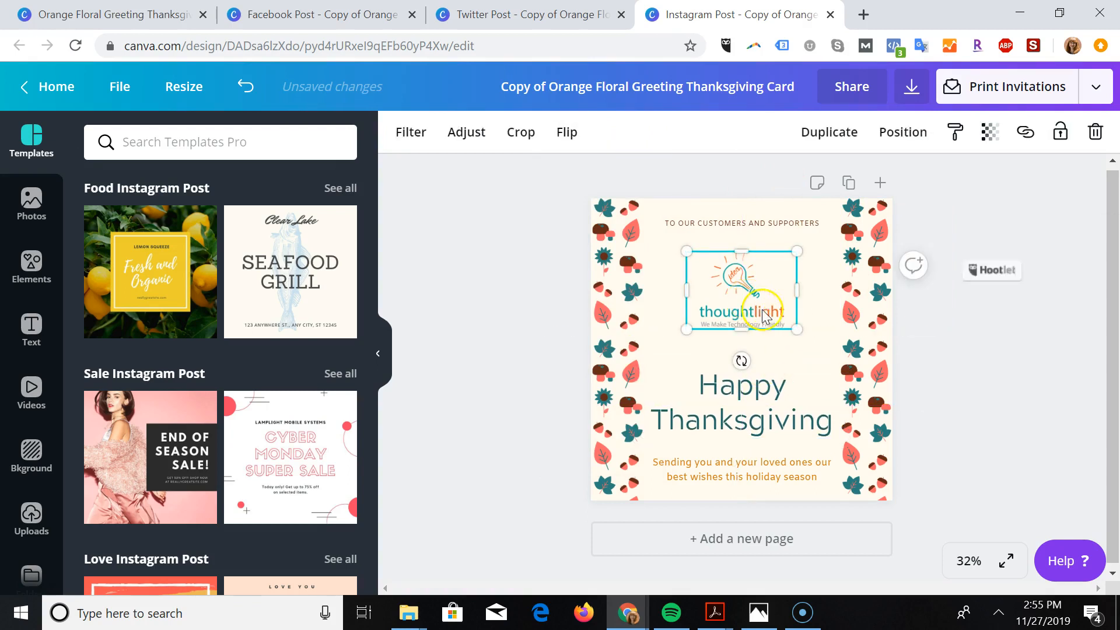
Step: Set the Instagram Post's "To our customers and supporters" line to font size 26
left_click(755, 223)
left_click(756, 224)
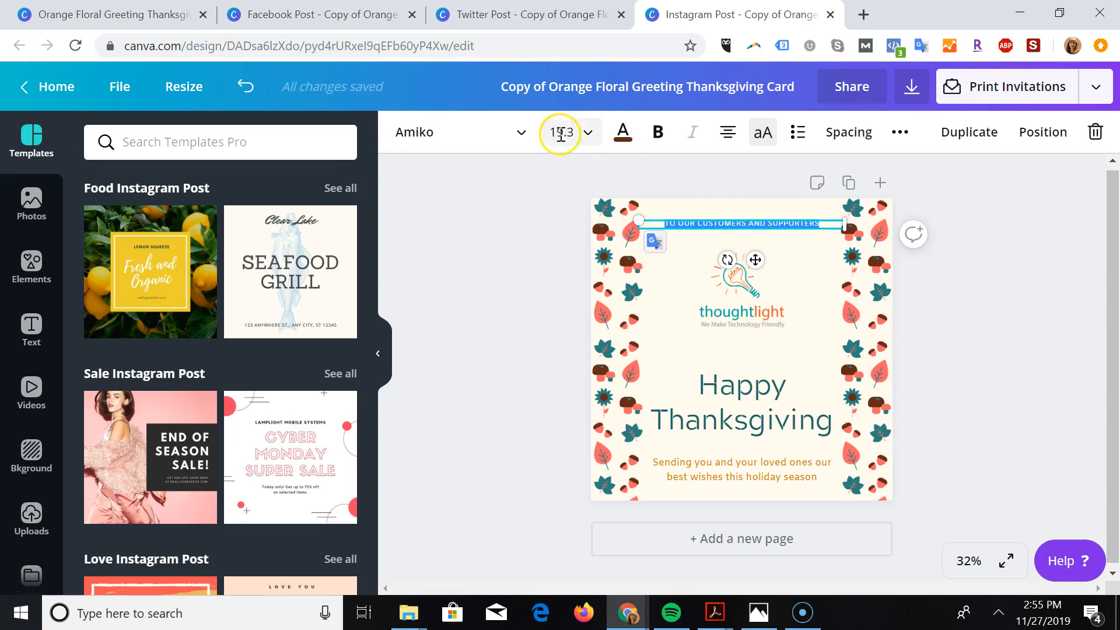
left_click(561, 131)
type("2")
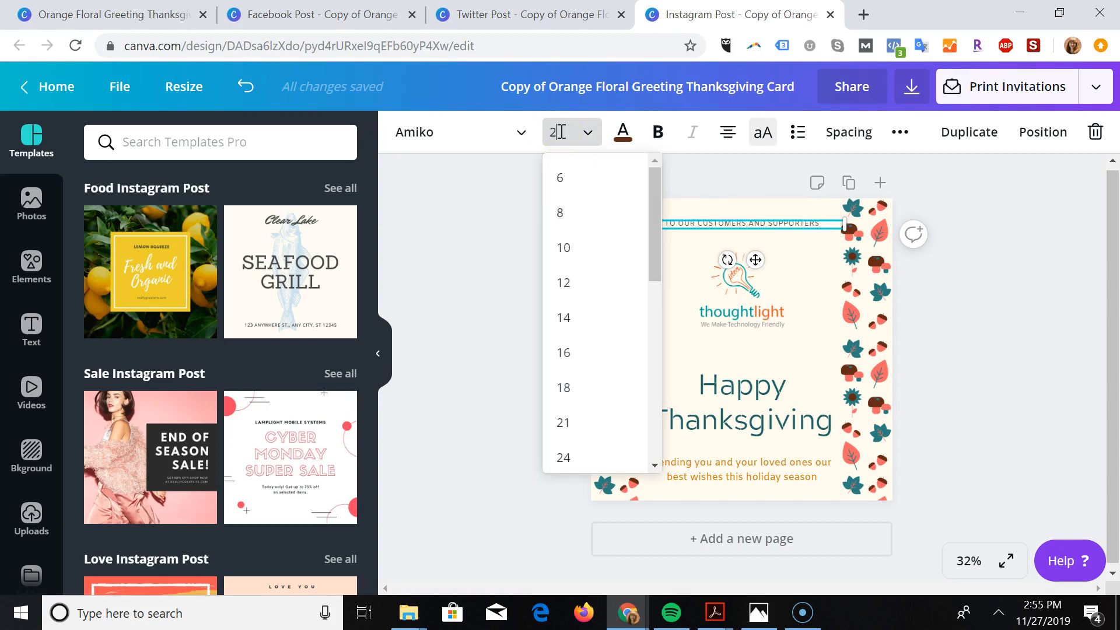
type("8")
key("Return")
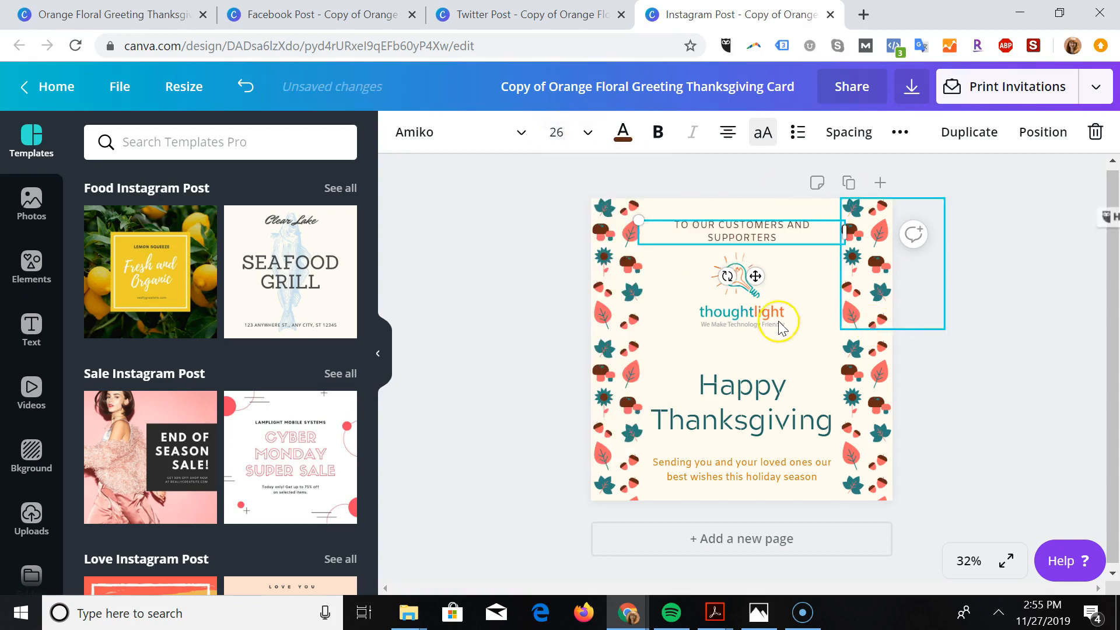
Step: Rebalance the Instagram Post's spacing by nudging the "To our customers and supporters" line up, fitting the logo beneath it and raising the heading
left_click_drag(749, 320, 750, 332)
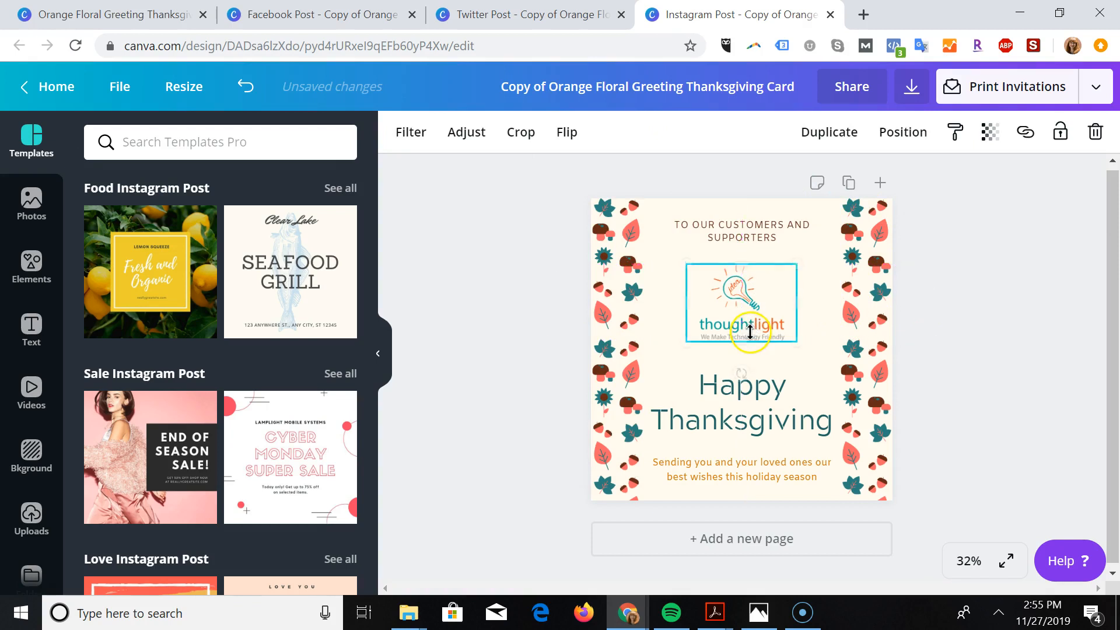
left_click(753, 223)
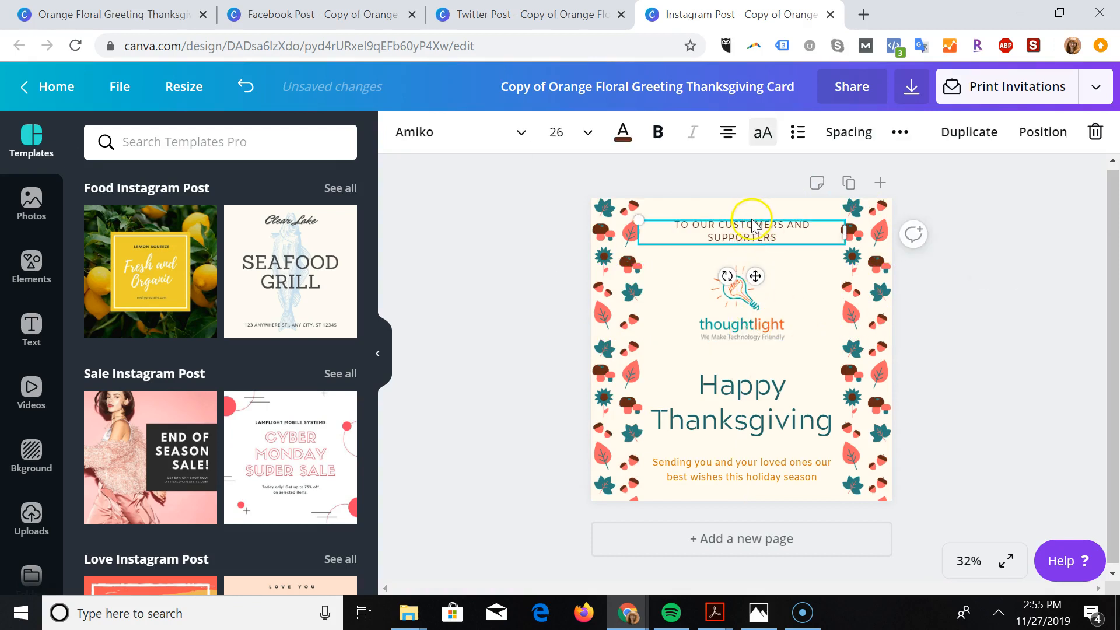
left_click_drag(752, 217, 752, 217)
left_click(740, 336)
left_click_drag(739, 330, 739, 315)
left_click_drag(740, 414, 739, 393)
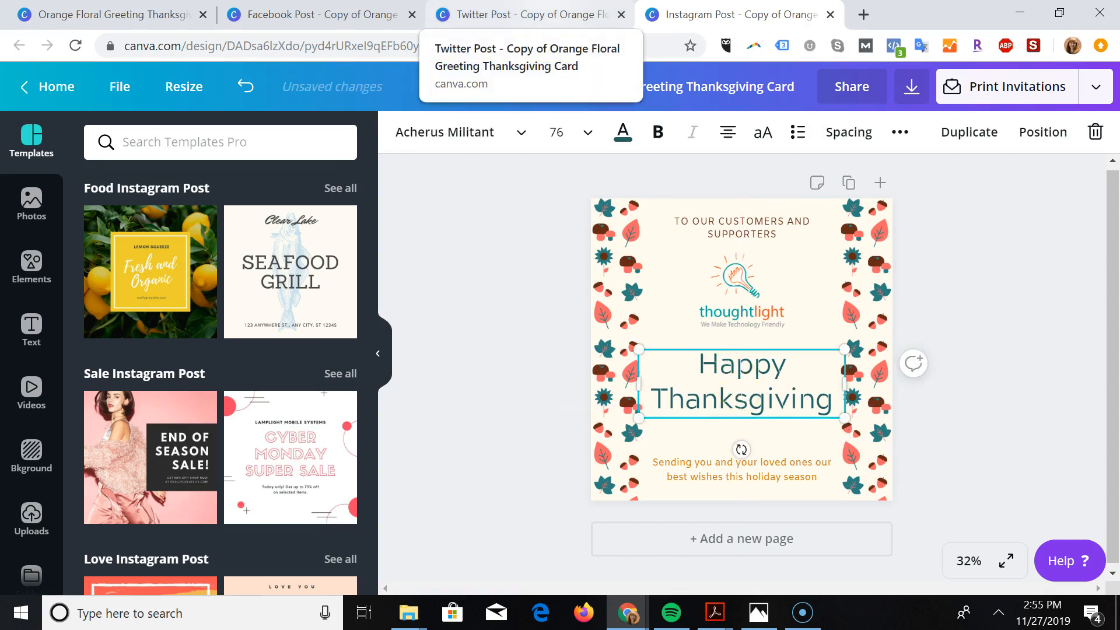
Step: In the Facebook Post, move both side pattern borders up to the page's top edge, closing the gaps between their tiles
left_click(467, 15)
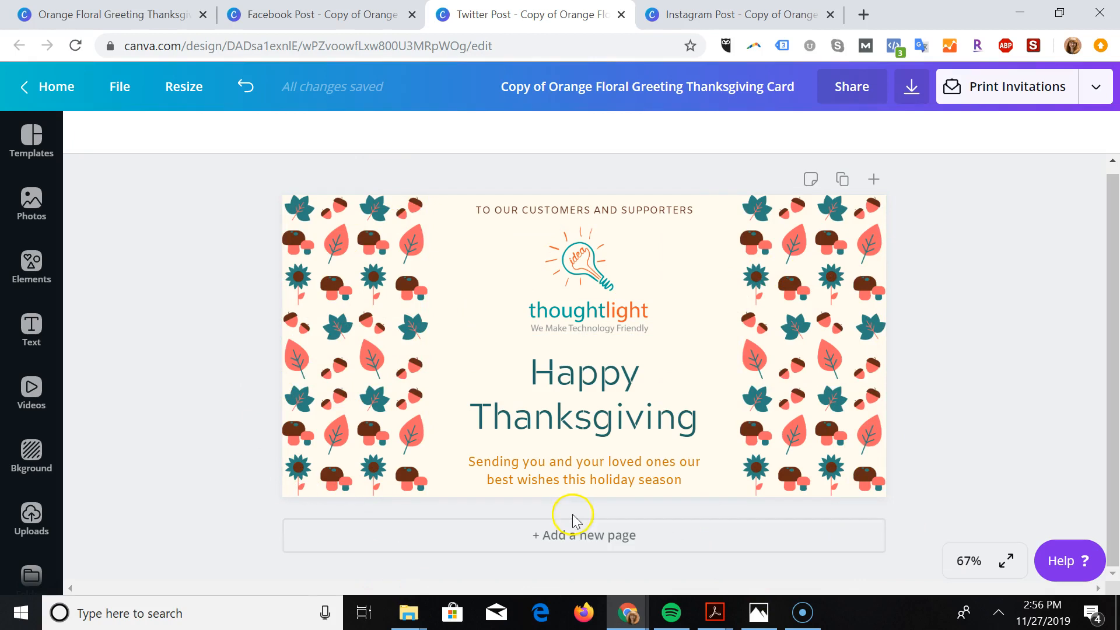
left_click(733, 9)
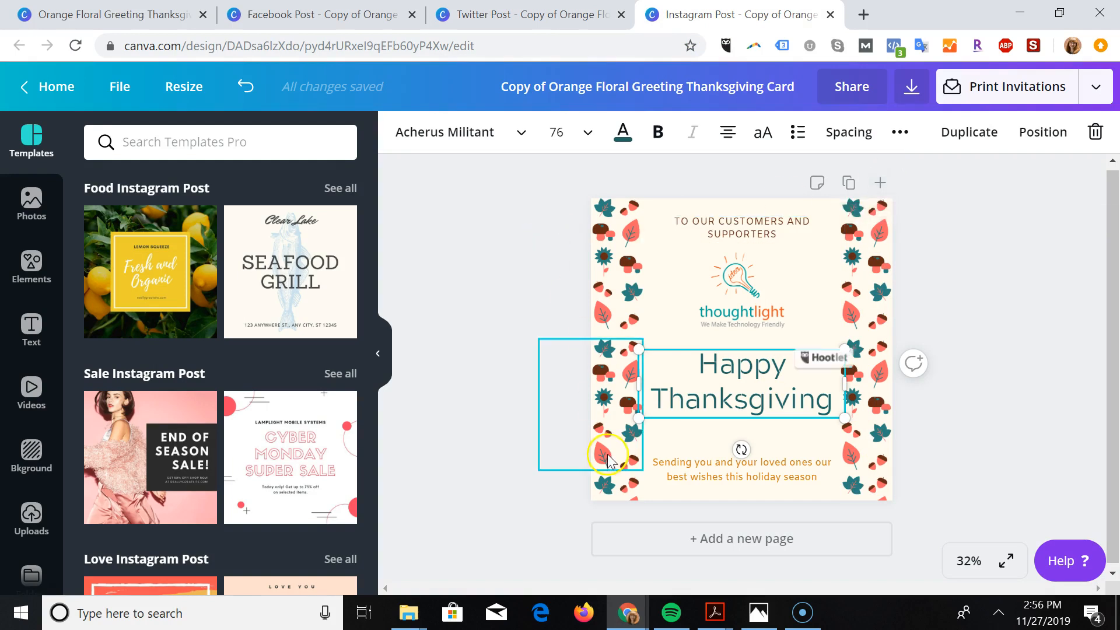
left_click(542, 22)
left_click(327, 18)
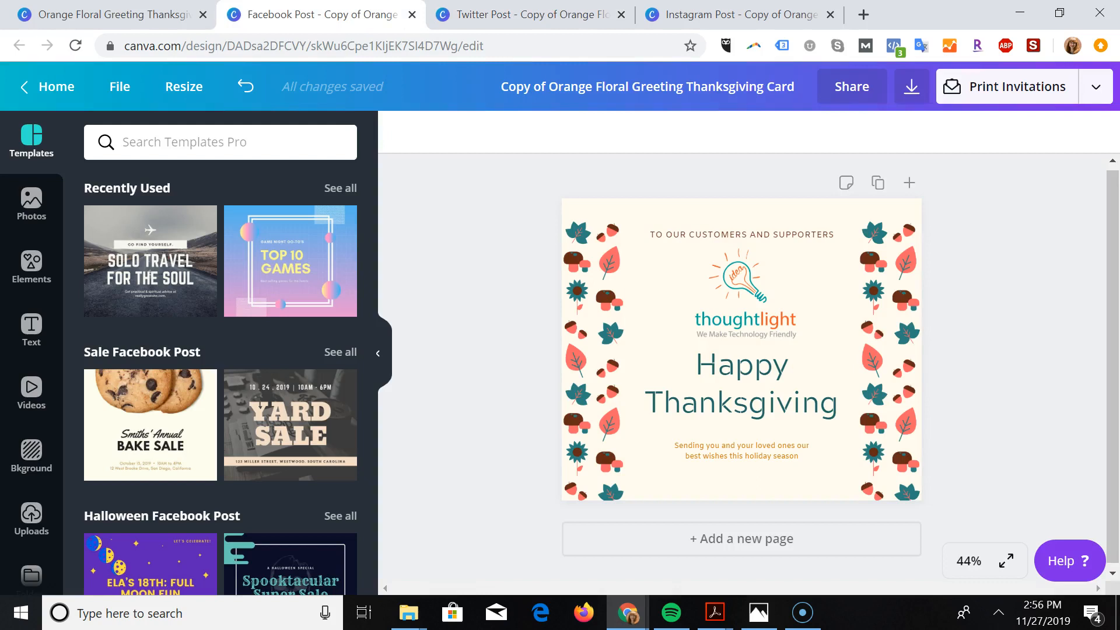
left_click(591, 271)
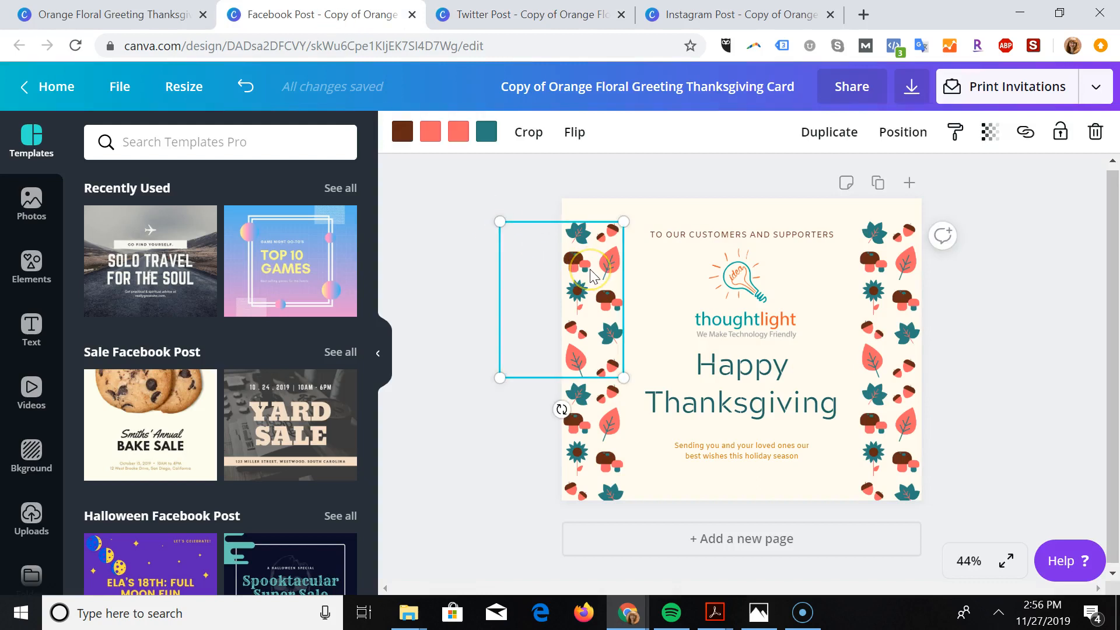
left_click_drag(591, 271, 591, 248)
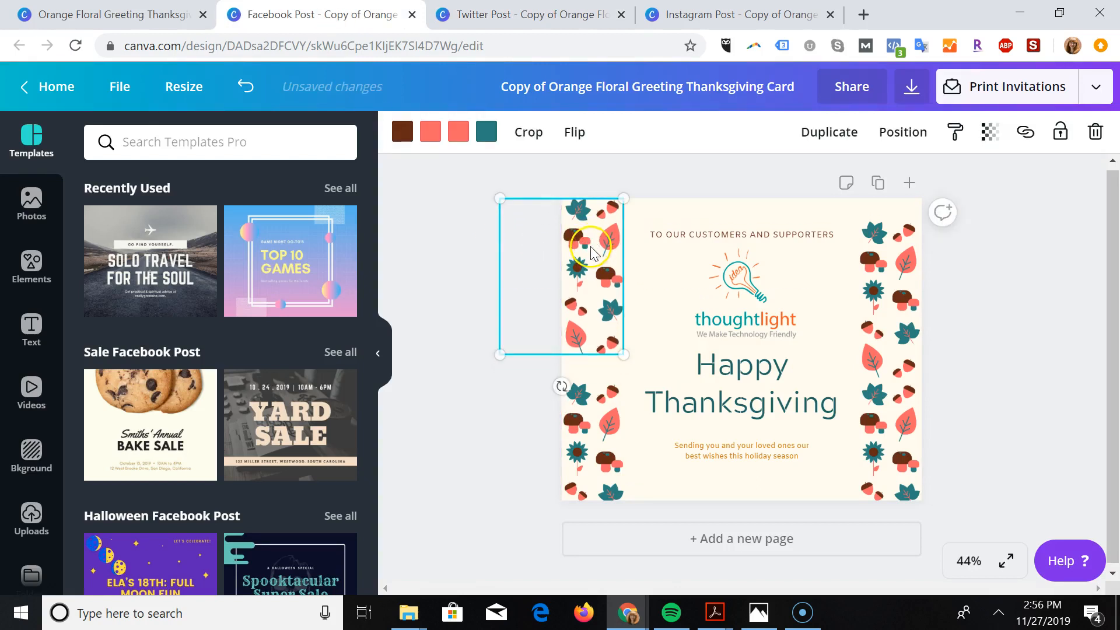
left_click_drag(603, 425, 601, 399)
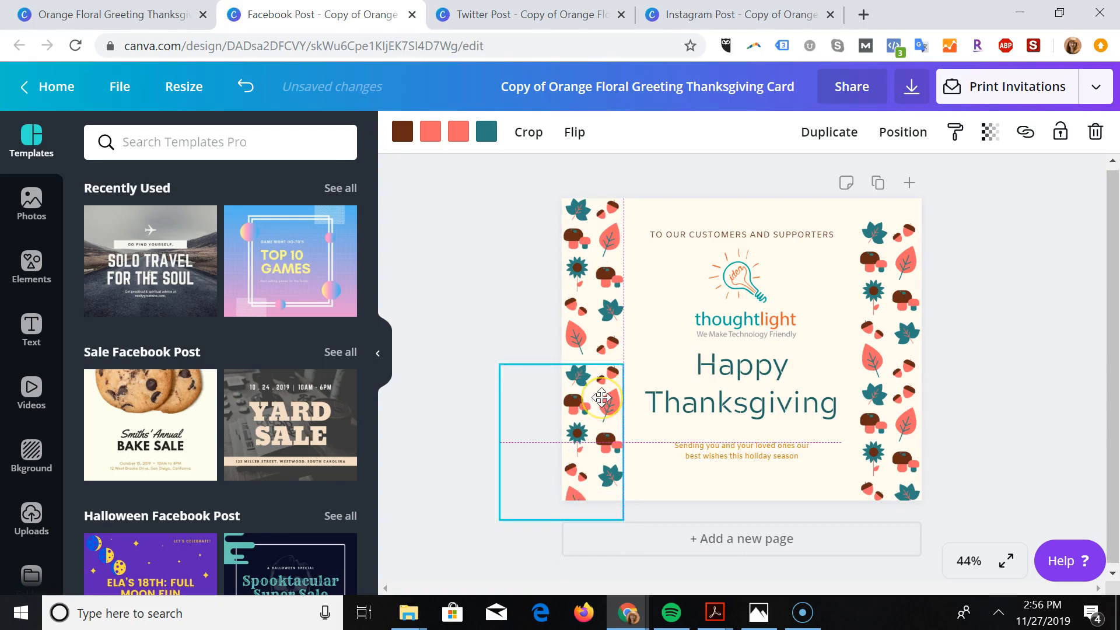
left_click(885, 299)
left_click_drag(885, 299, 885, 288)
left_click_drag(899, 439, 897, 436)
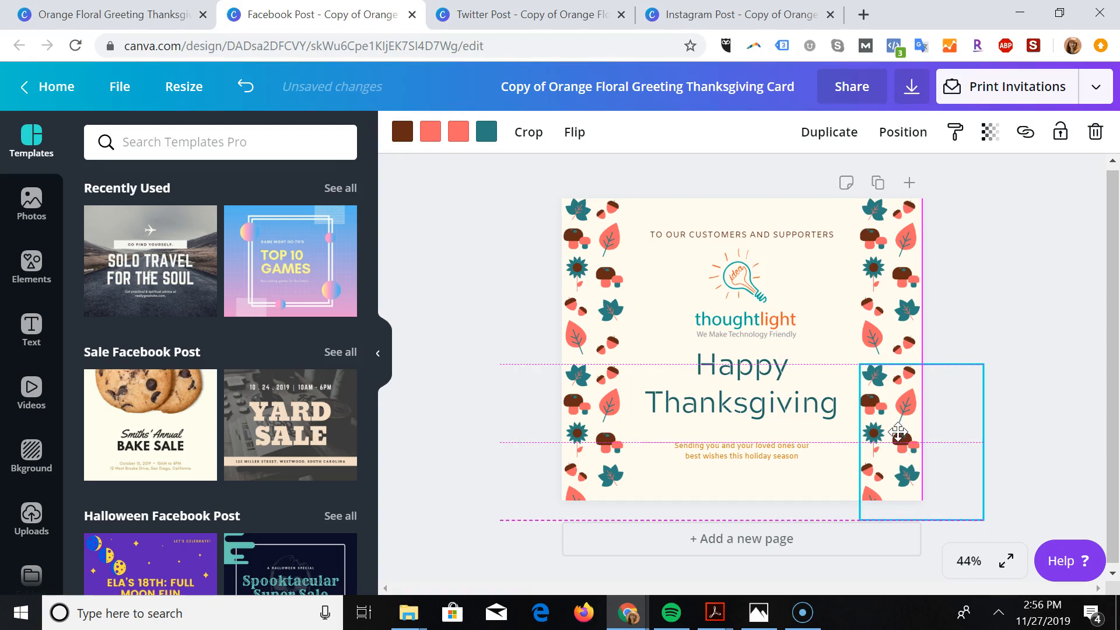
Step: Enlarge the Facebook Post's "Sending you and your loved ones" message to font size 26 and move it up to fit on the page
left_click(730, 402)
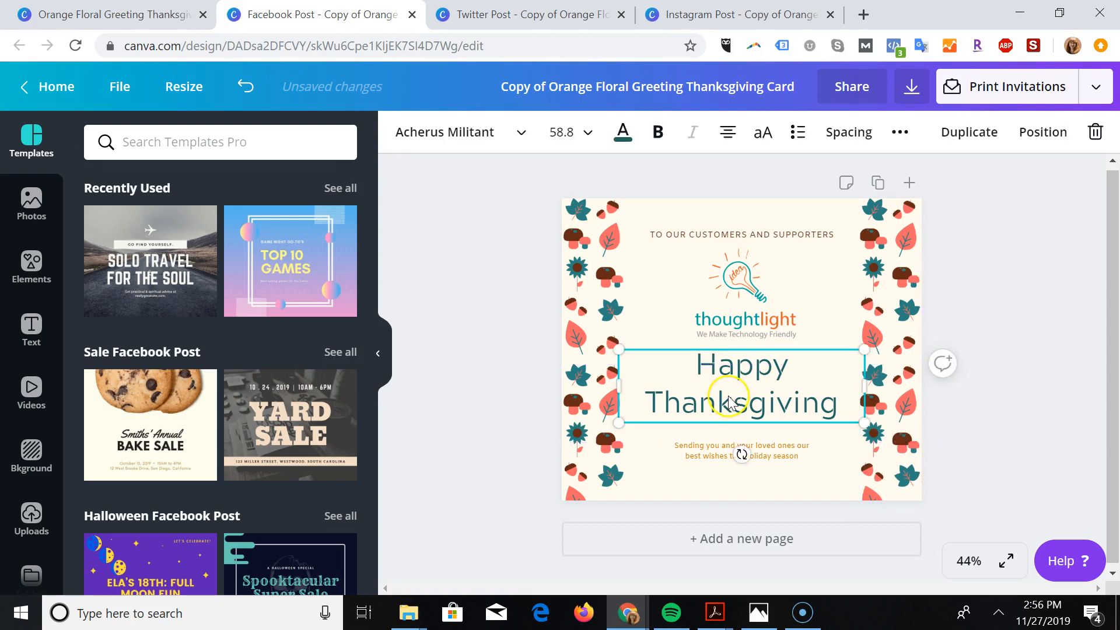
left_click(704, 451)
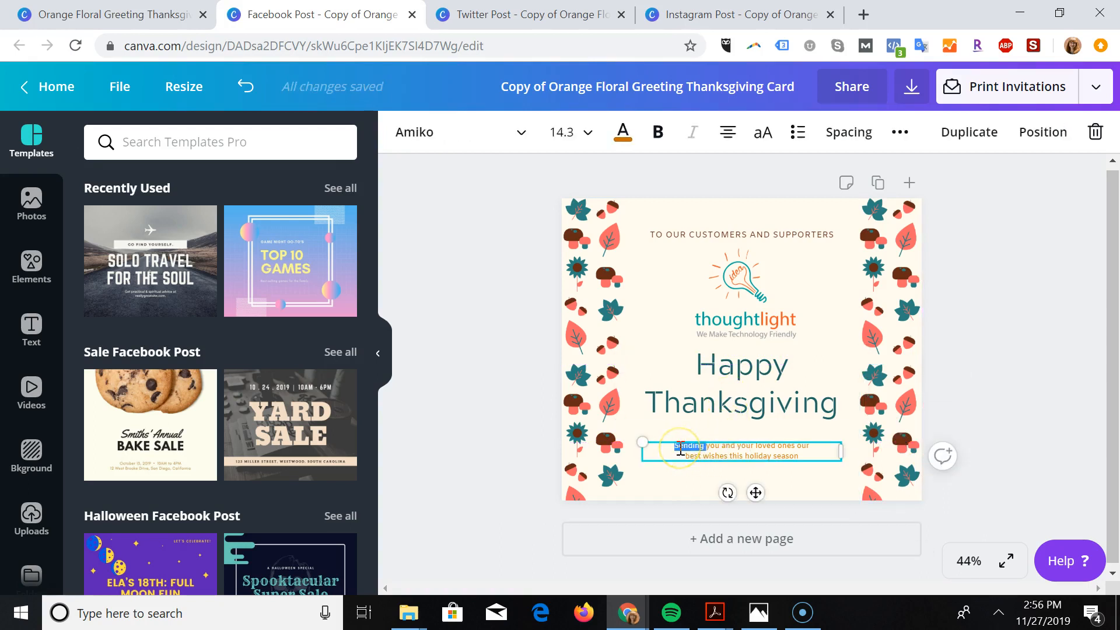
left_click_drag(674, 448, 817, 454)
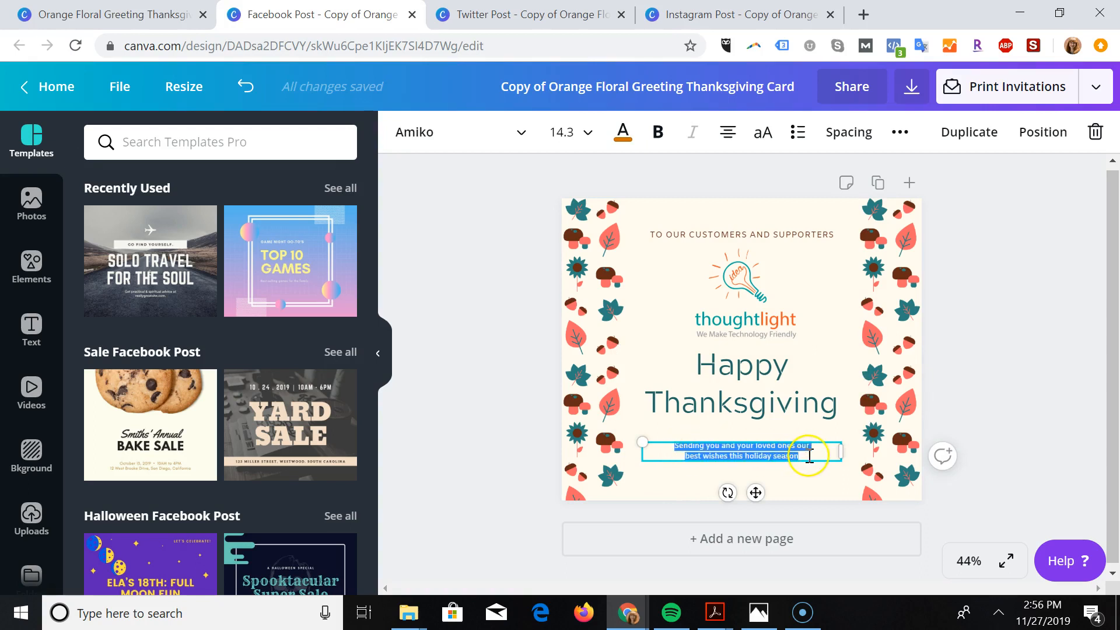
left_click(580, 138)
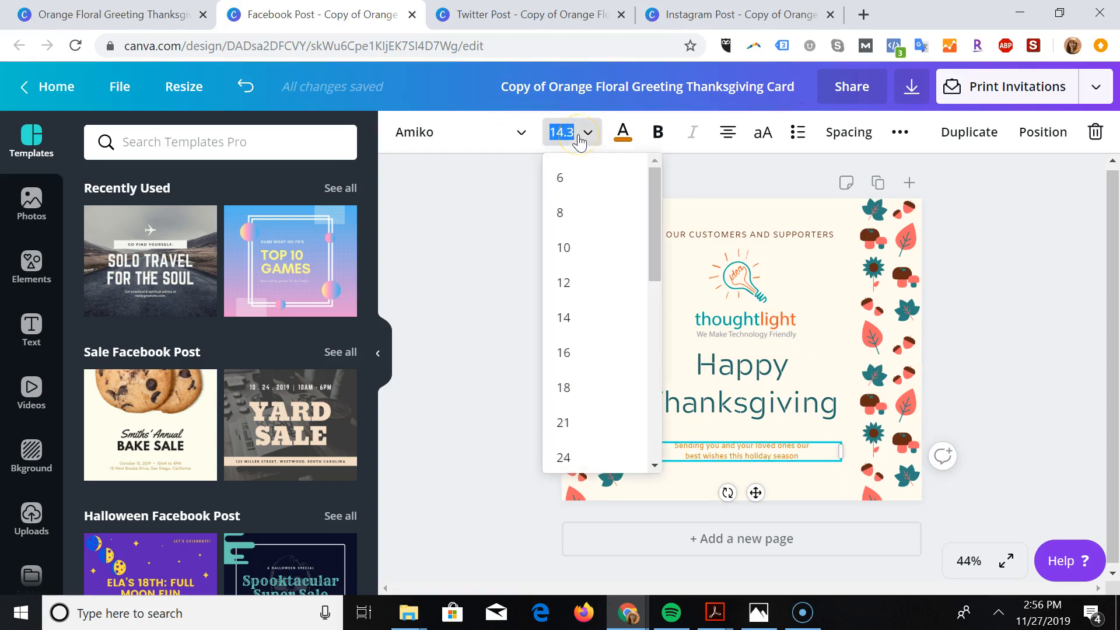
left_click(581, 385)
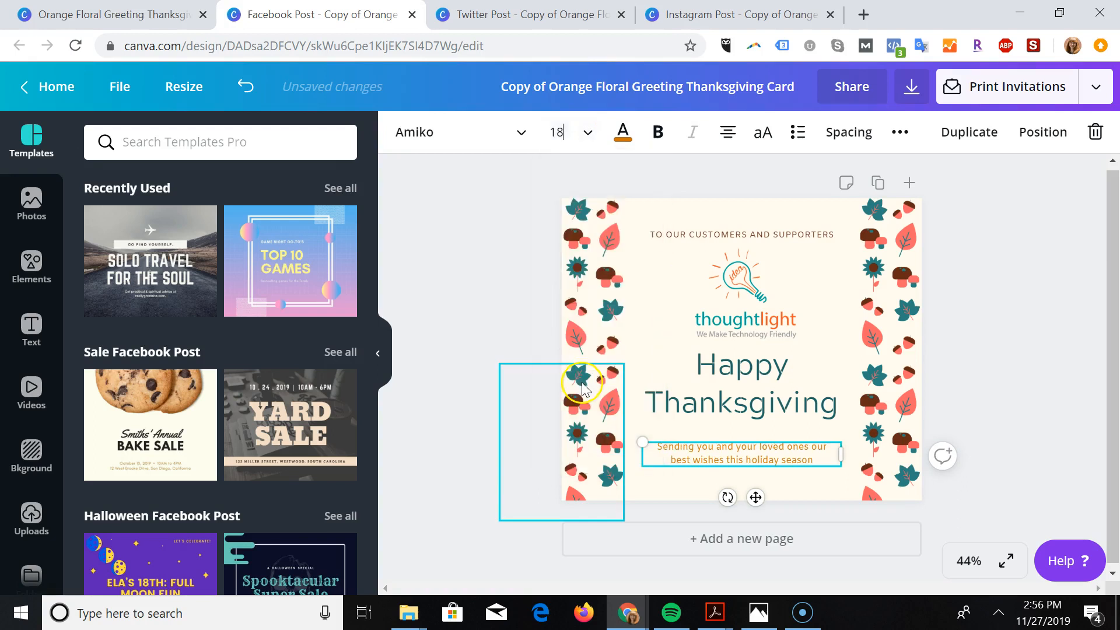
left_click(572, 132)
key("BackSpace")
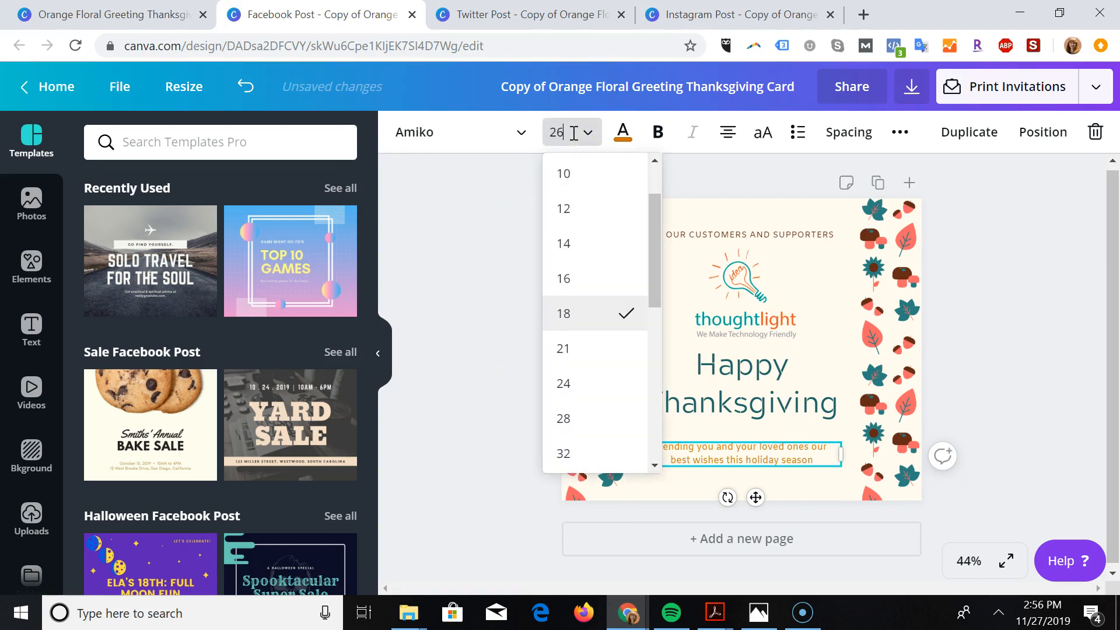
key("Return")
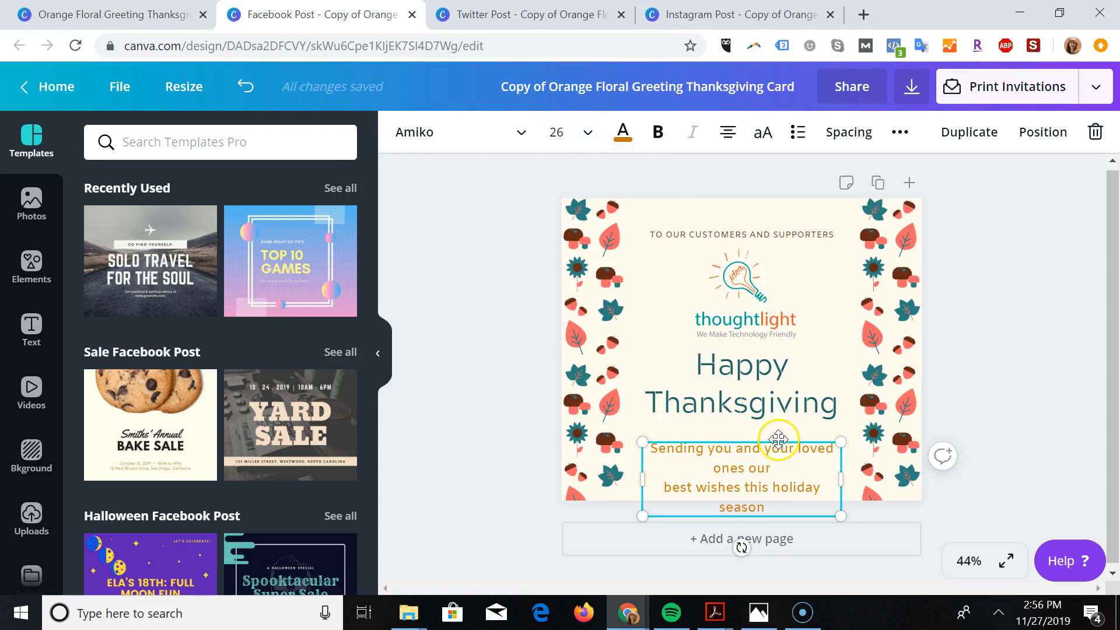
left_click_drag(780, 443, 779, 420)
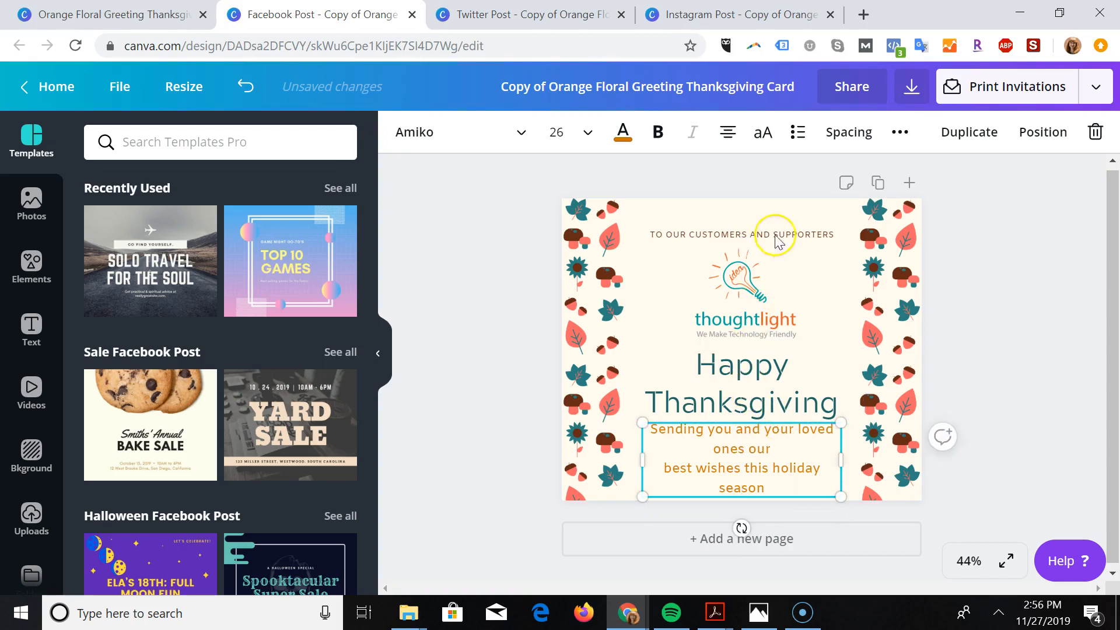
Step: Move the Facebook Post's "To our customers and supporters" line, logo and heading up to clear space above the message
left_click_drag(806, 236, 804, 211)
left_click_drag(767, 339, 763, 320)
left_click(755, 371)
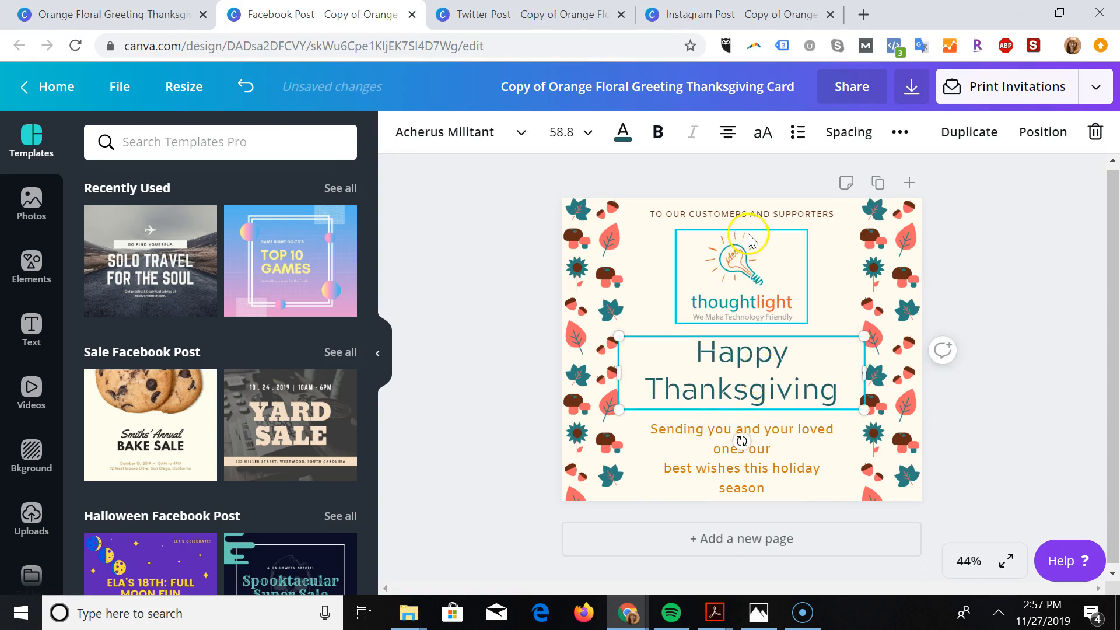
Step: Set the Facebook Post's "To our customers and supporters" line to font size 22 on a single line and nudge it slightly down
left_click(749, 214)
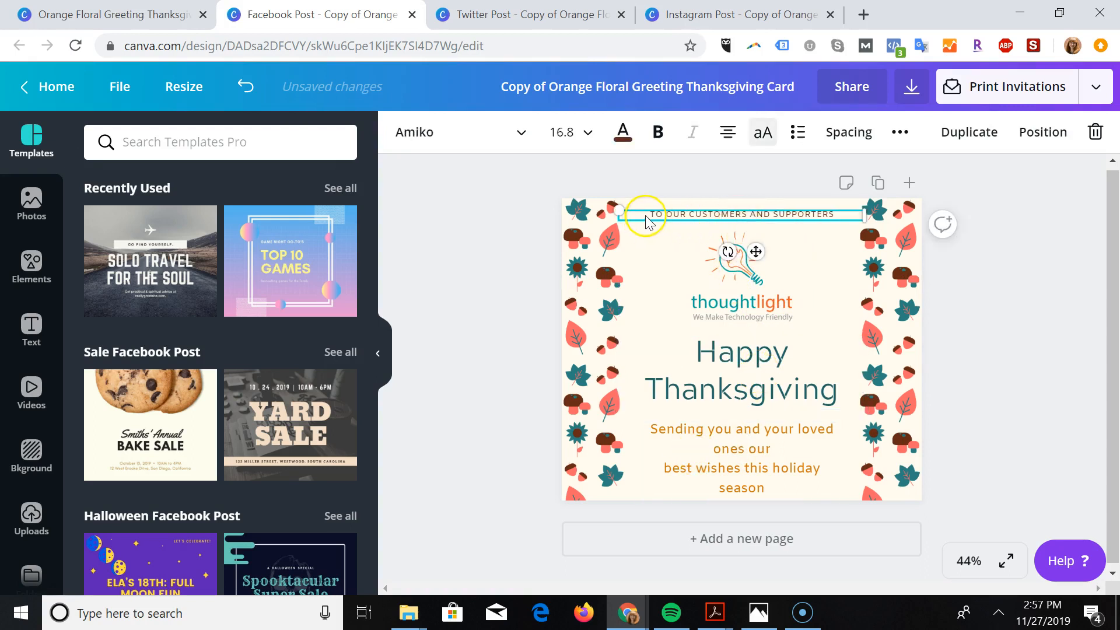
left_click_drag(646, 216, 835, 214)
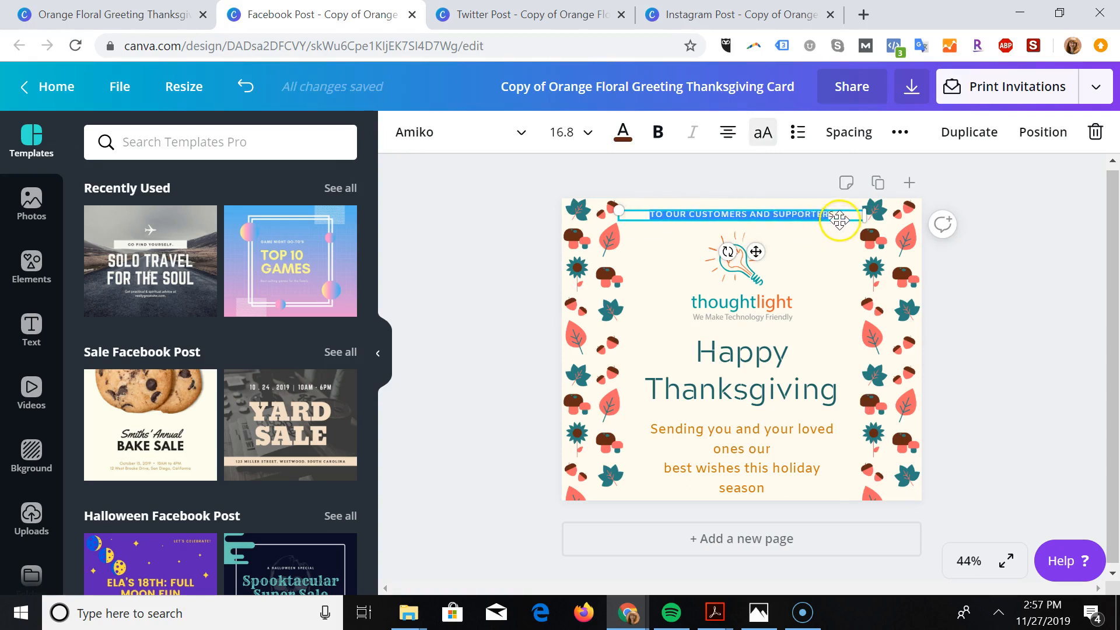
left_click(566, 130)
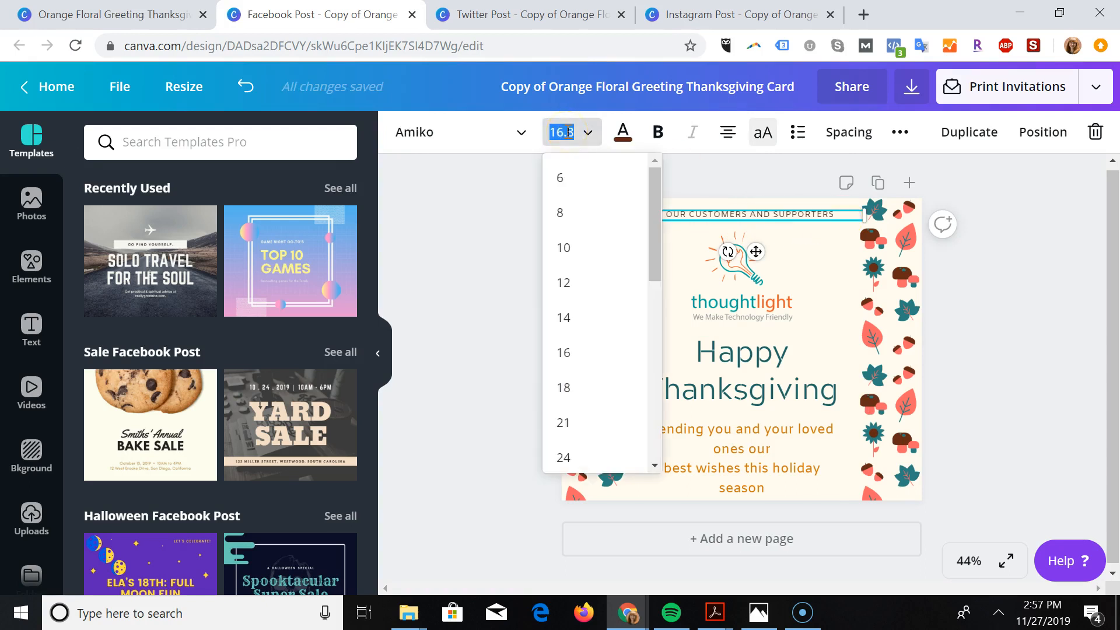
type("24")
key("Return")
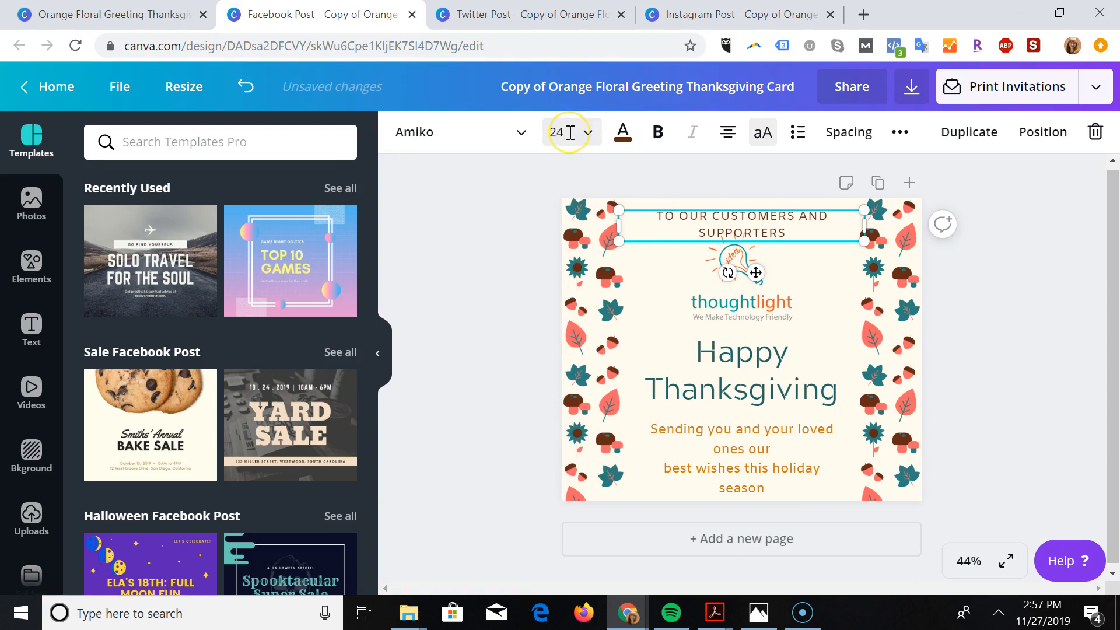
left_click(570, 132)
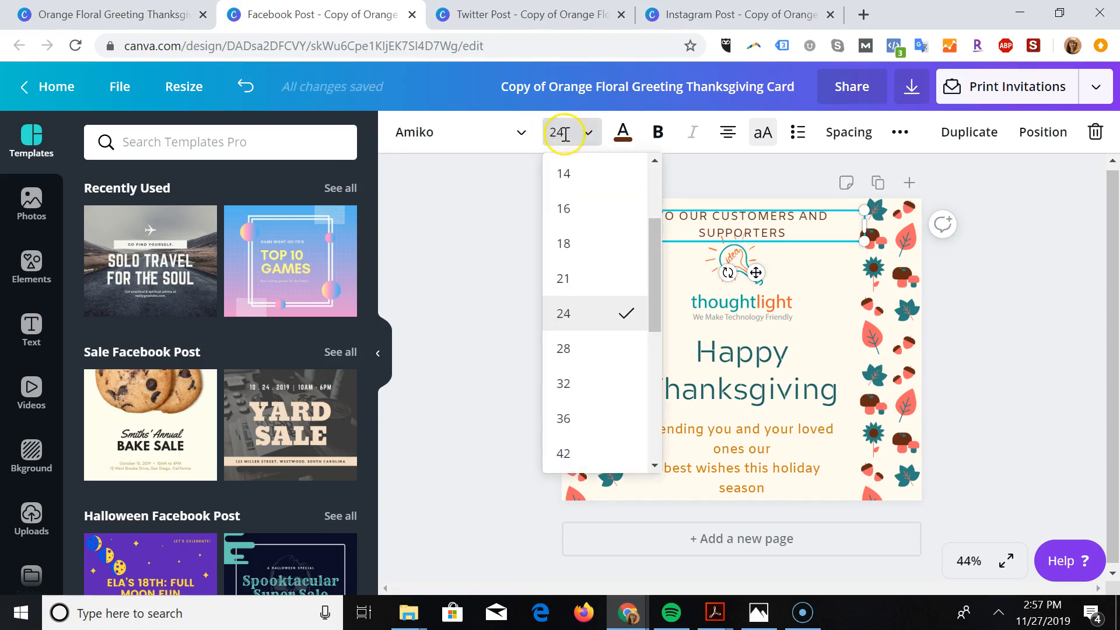
left_click(570, 132)
key("BackSpace")
key("Return")
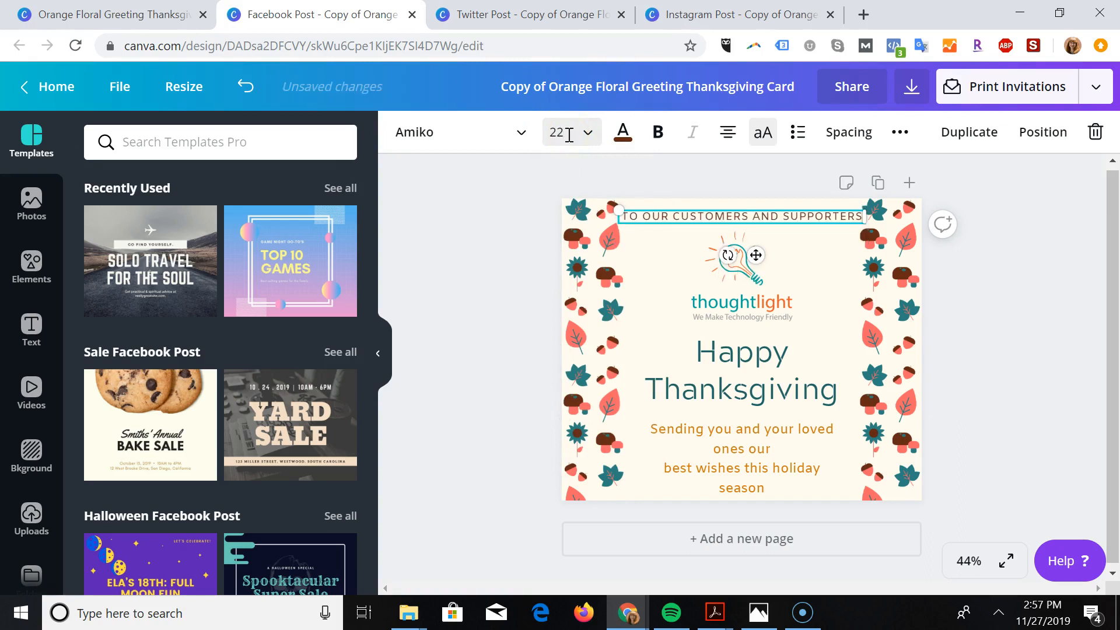
left_click(772, 217)
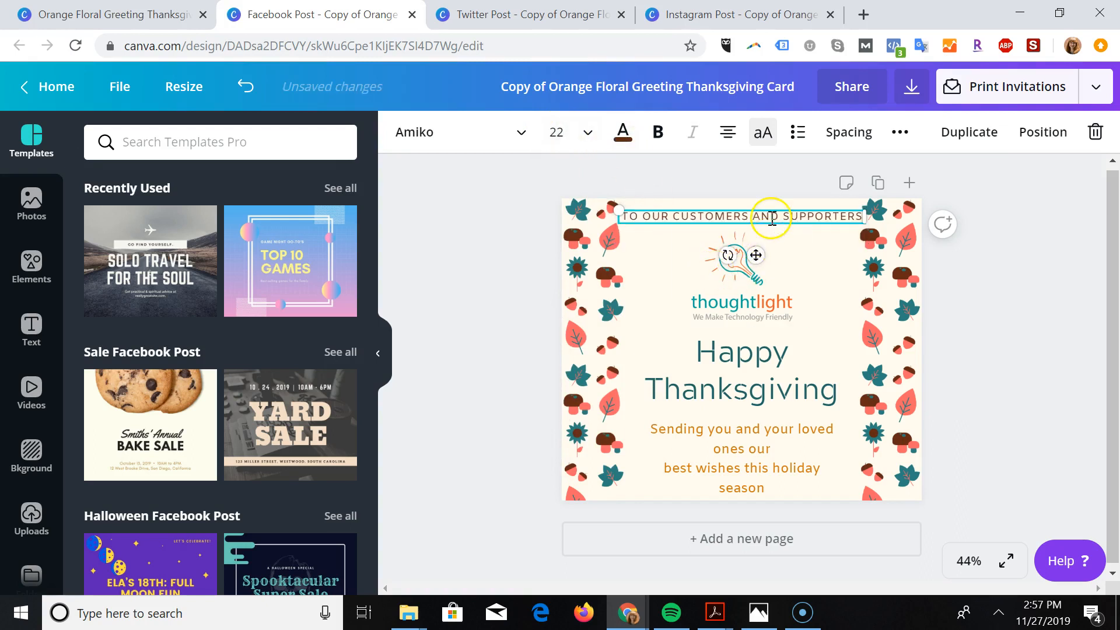
left_click(1003, 257)
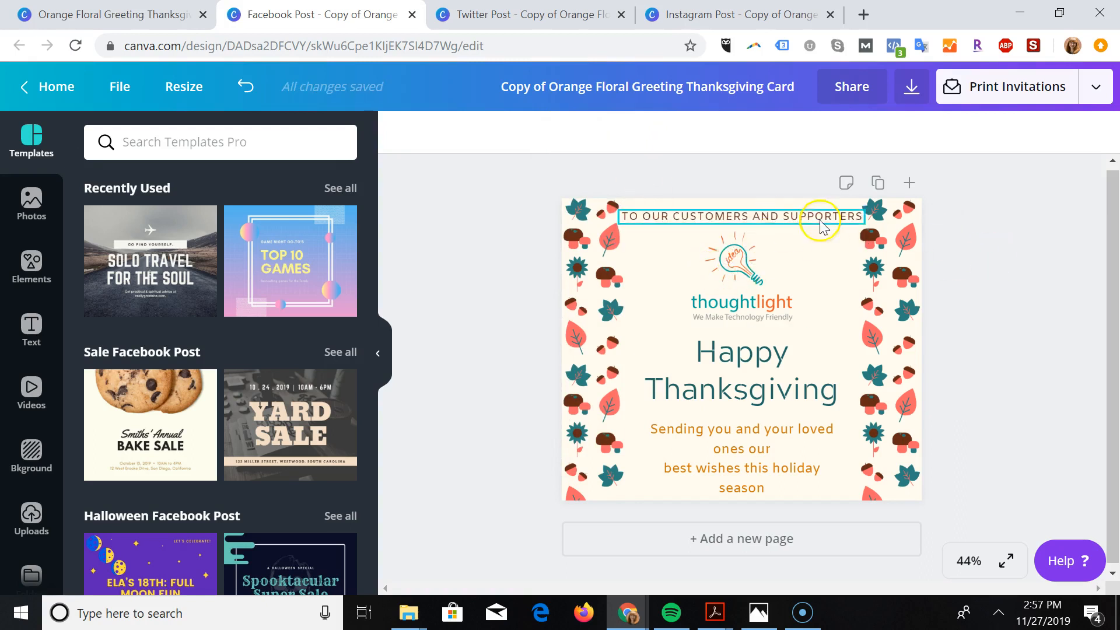
left_click_drag(772, 213, 772, 218)
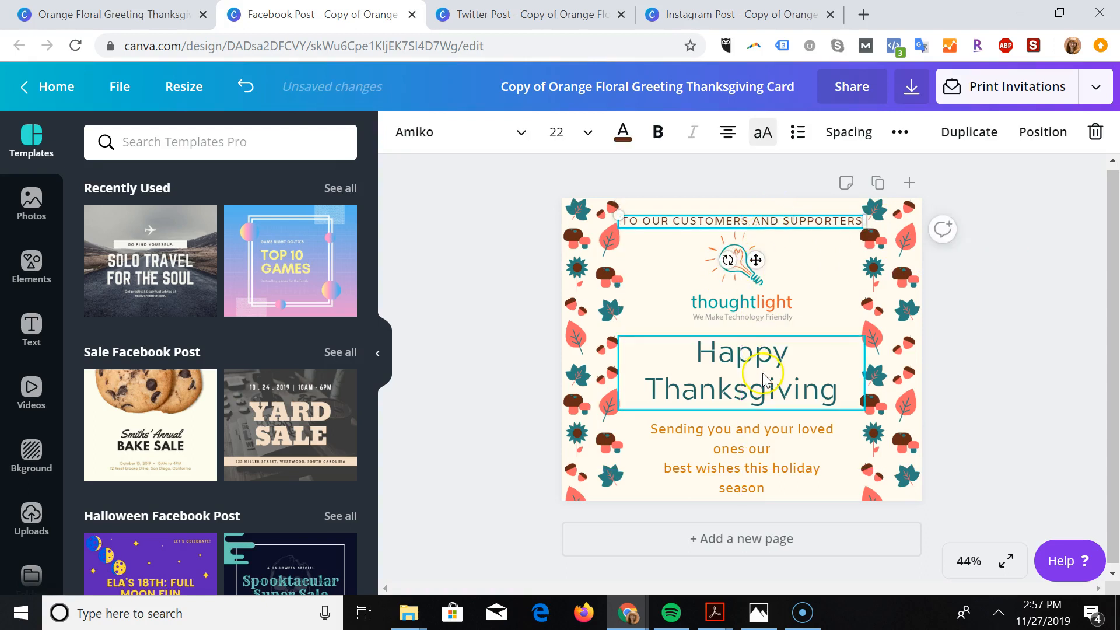
Step: Shrink the Facebook Post's logo slightly, re-centre it below the top line, and nudge the "Happy Thanksgiving" heading slightly up
left_click(765, 315)
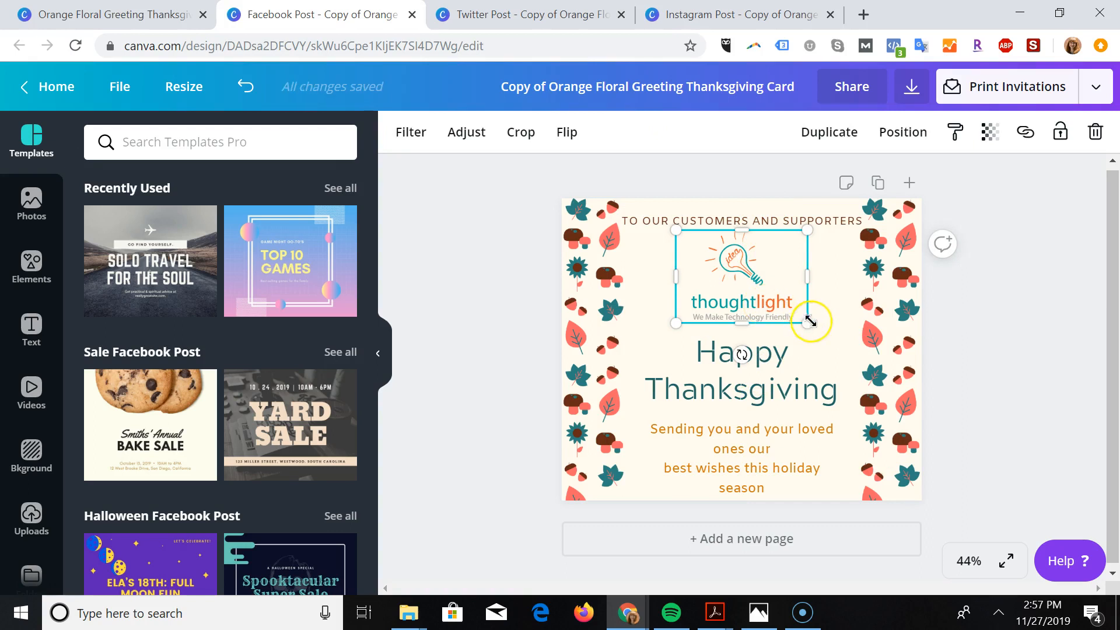
left_click_drag(804, 325, 795, 320)
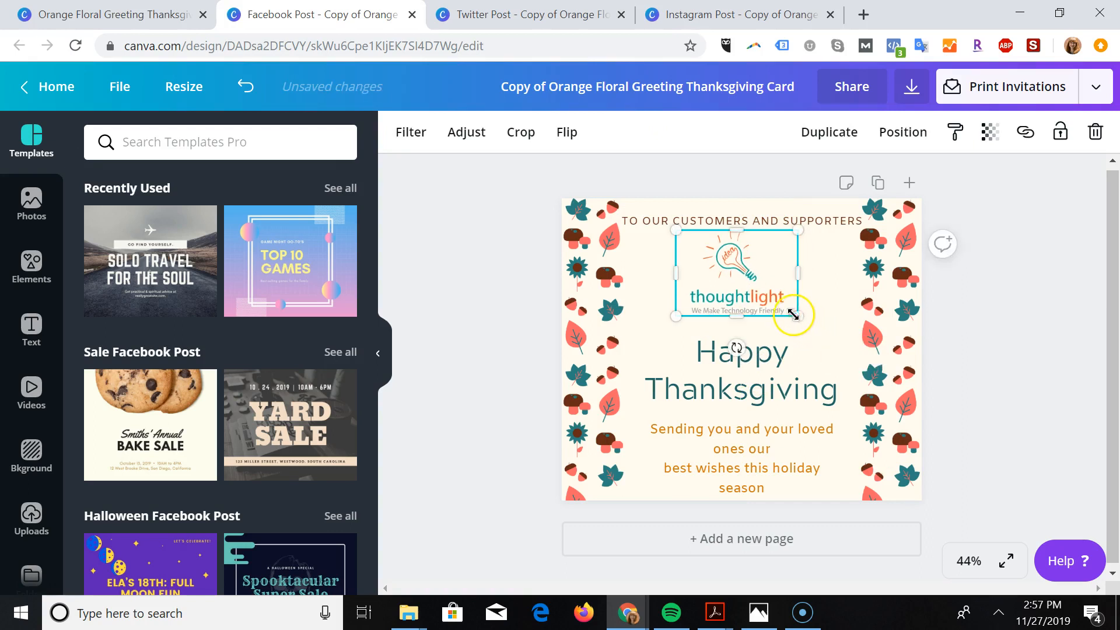
left_click_drag(760, 284, 765, 287)
left_click(772, 376)
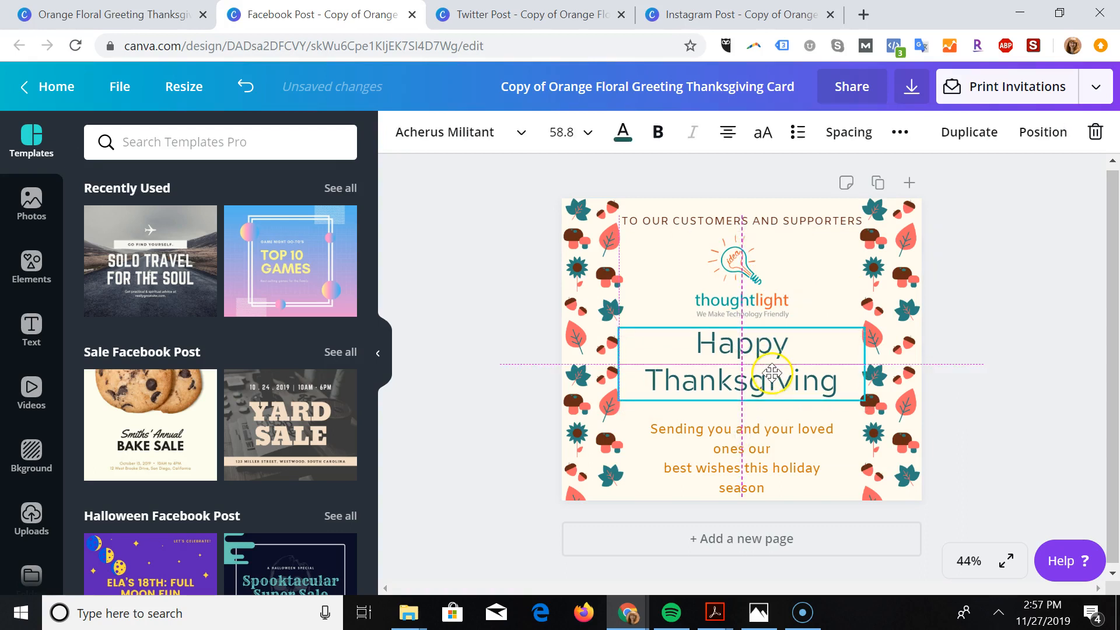
left_click_drag(773, 379, 770, 385)
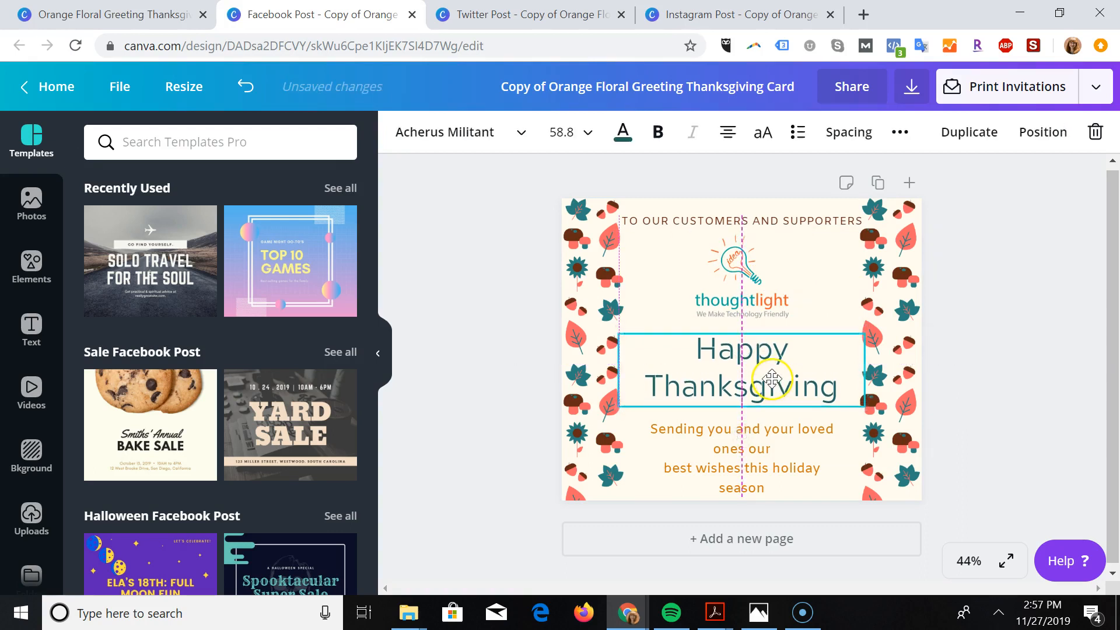
Step: Remove the line break before "best wishes" in the Facebook Post's bottom message and move the message slightly down
left_click(744, 472)
left_click(745, 470)
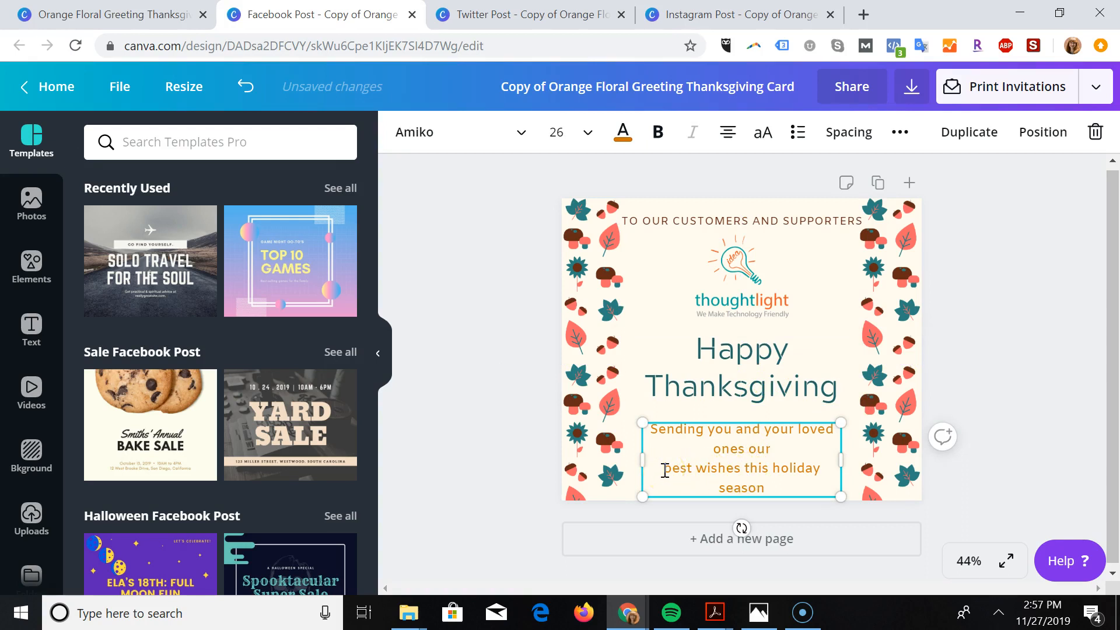
key("BackSpace")
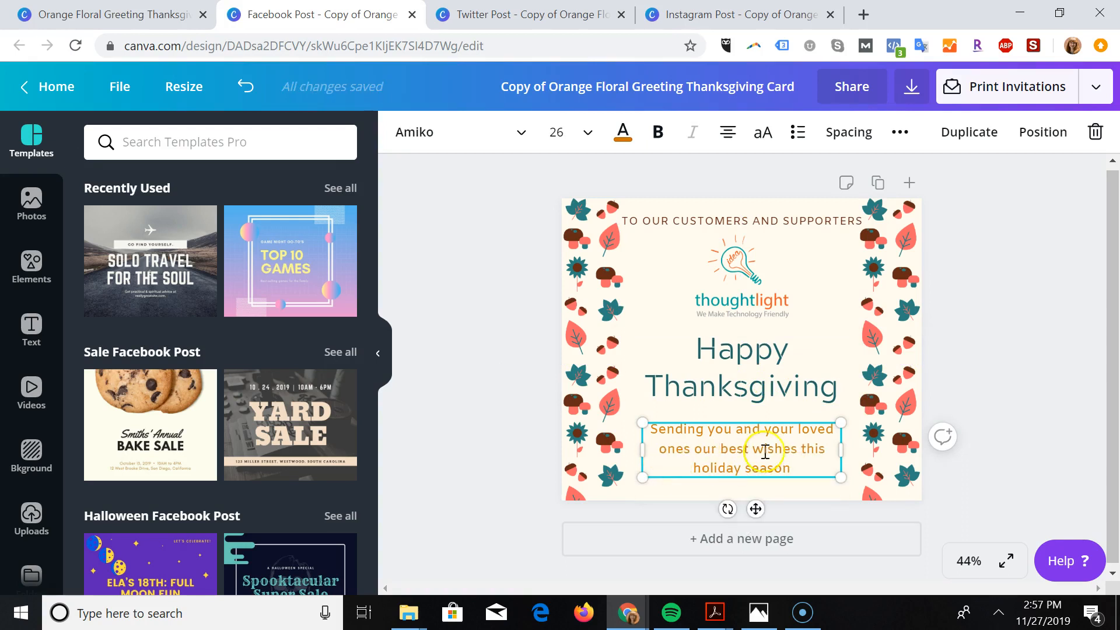
left_click_drag(783, 420, 785, 431)
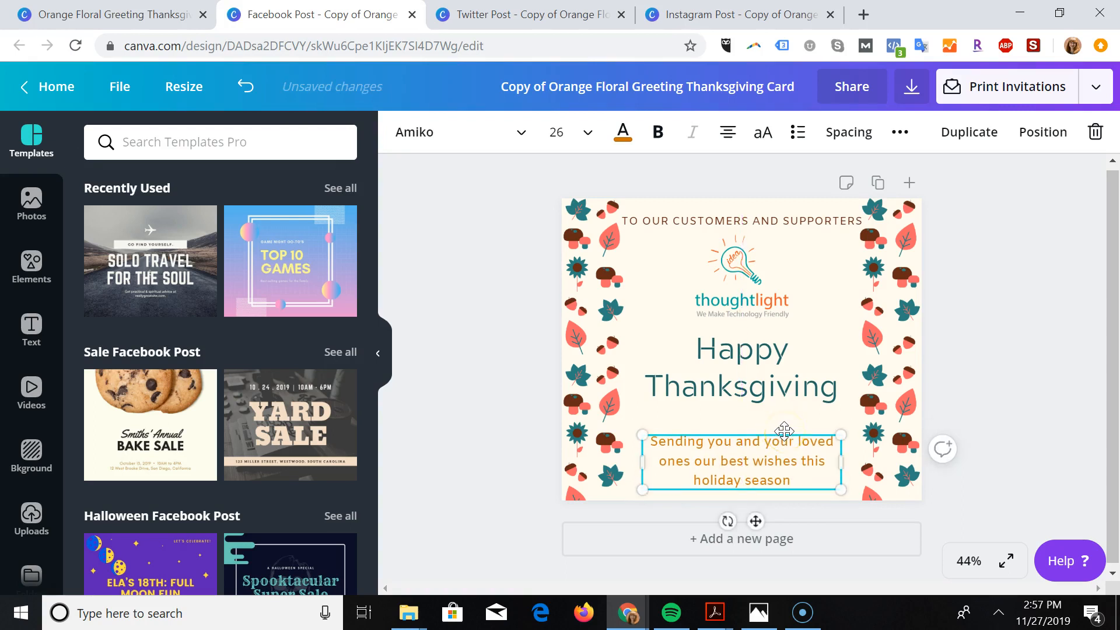
Step: Set the Facebook Post's "Happy Thanksgiving" heading to font size 65
left_click(776, 382)
double_click(696, 349)
left_click_drag(696, 349, 839, 381)
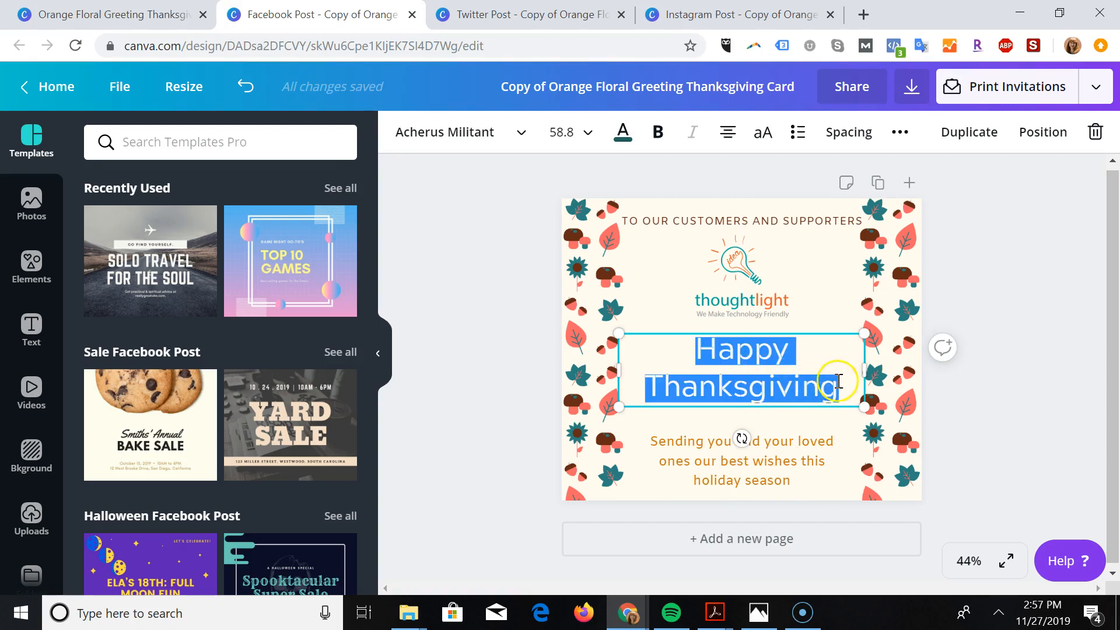
left_click(573, 133)
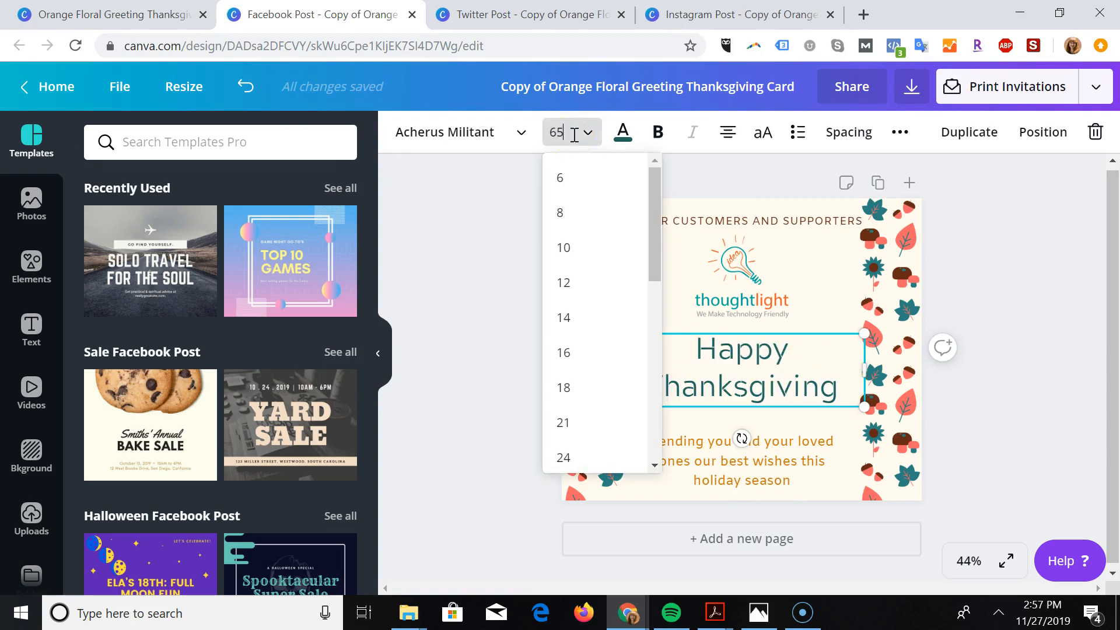
key("Return")
left_click(1053, 257)
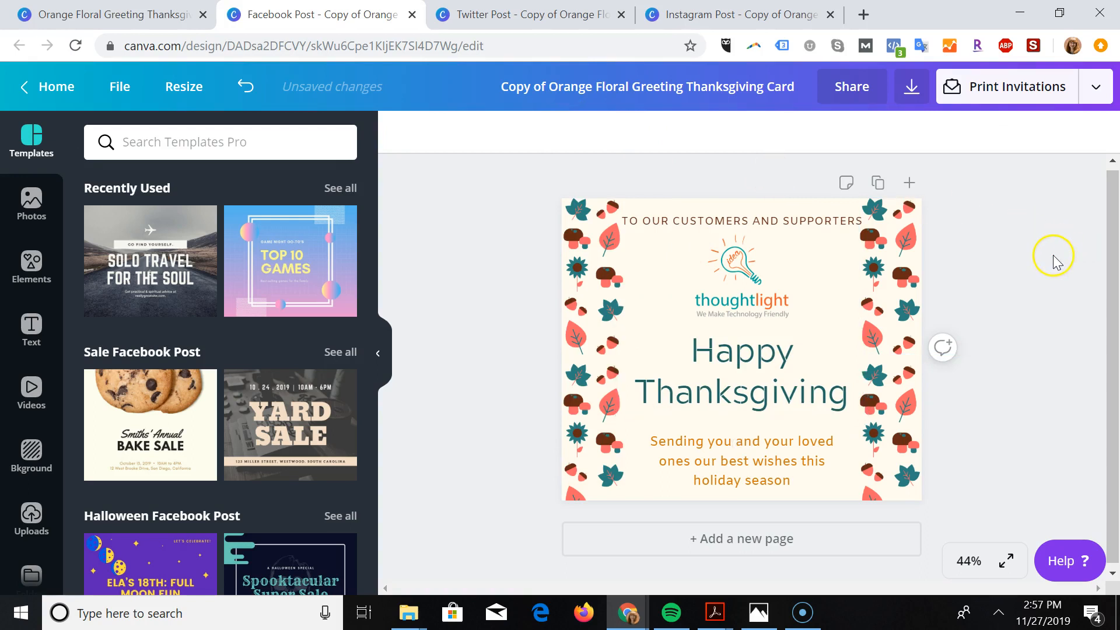
Step: Review the Twitter Post and Instagram Post copies and return to the Facebook Post
left_click(547, 9)
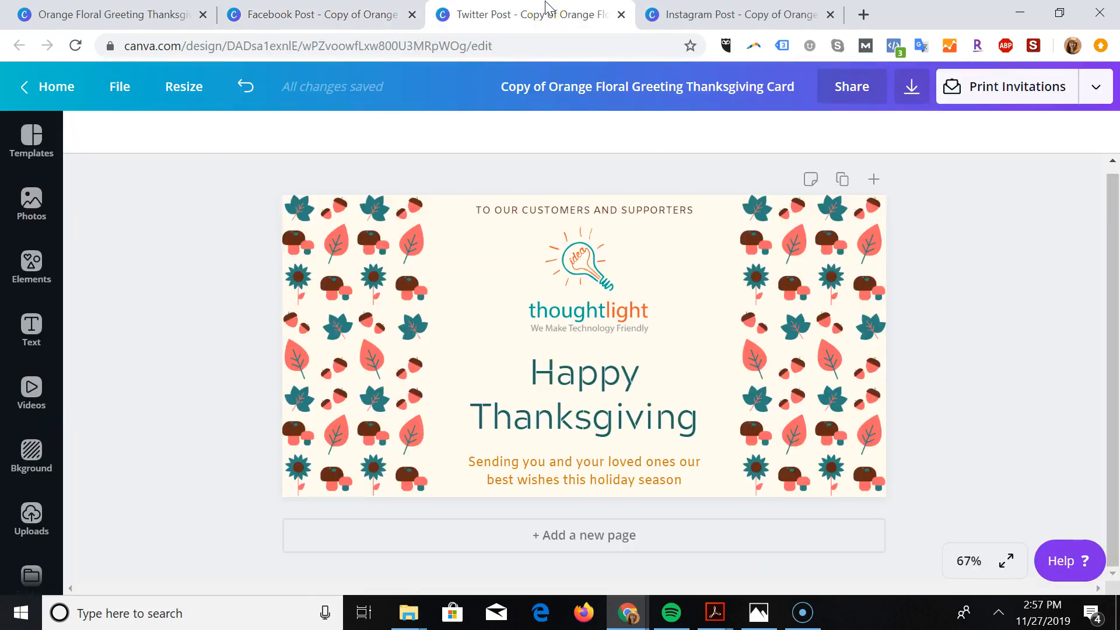
left_click(678, 10)
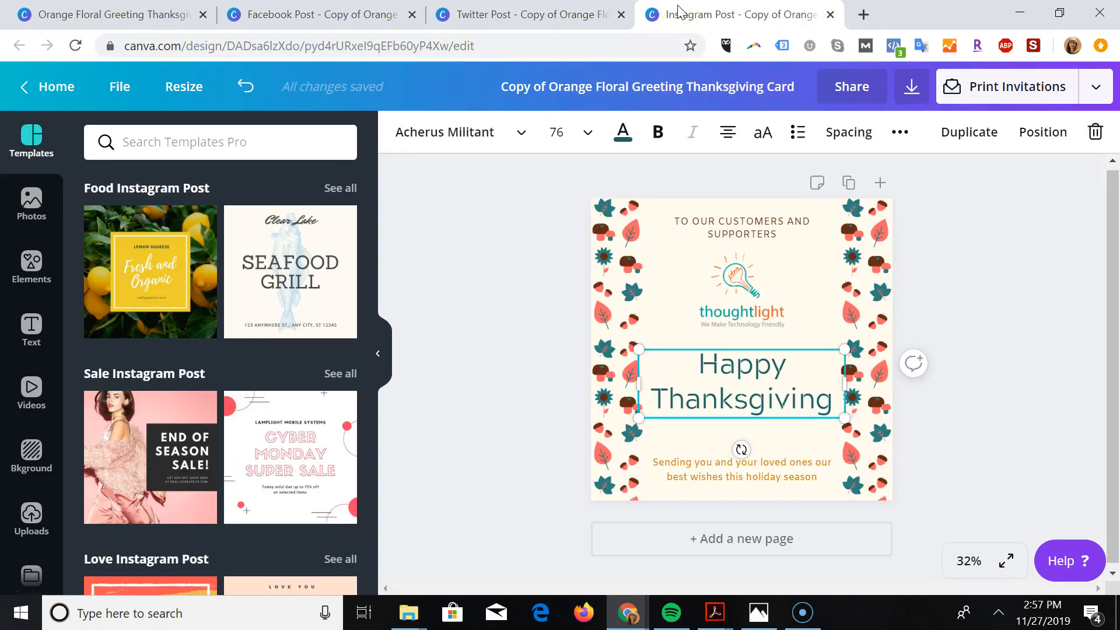
left_click(315, 14)
Step: Download the Facebook Post as a PNG image
left_click(788, 123)
left_click(912, 88)
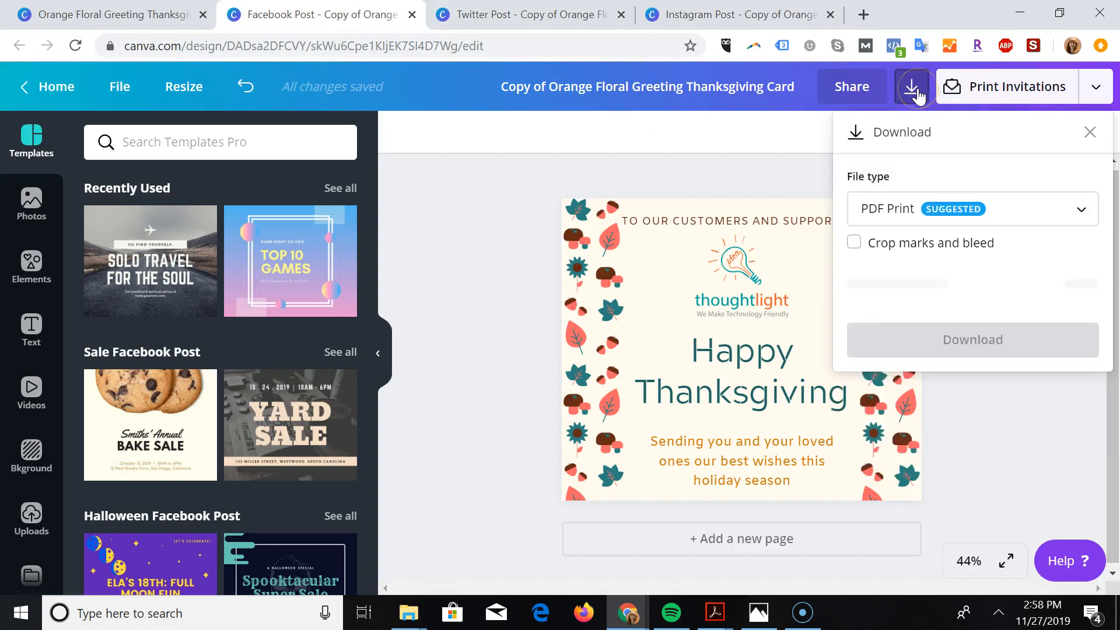
left_click(999, 214)
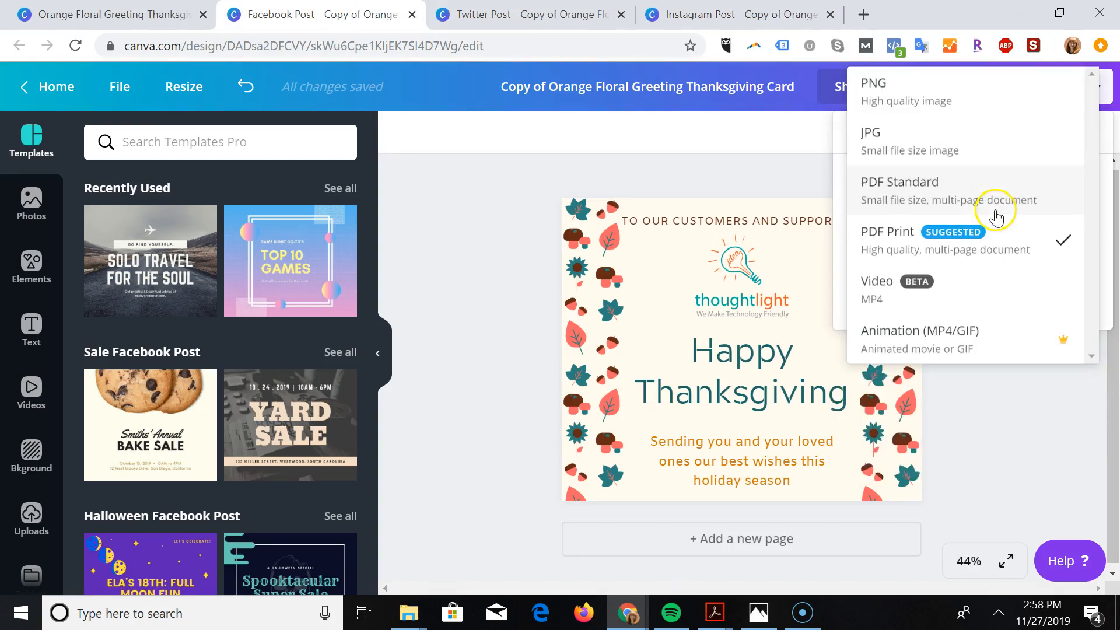
left_click(923, 93)
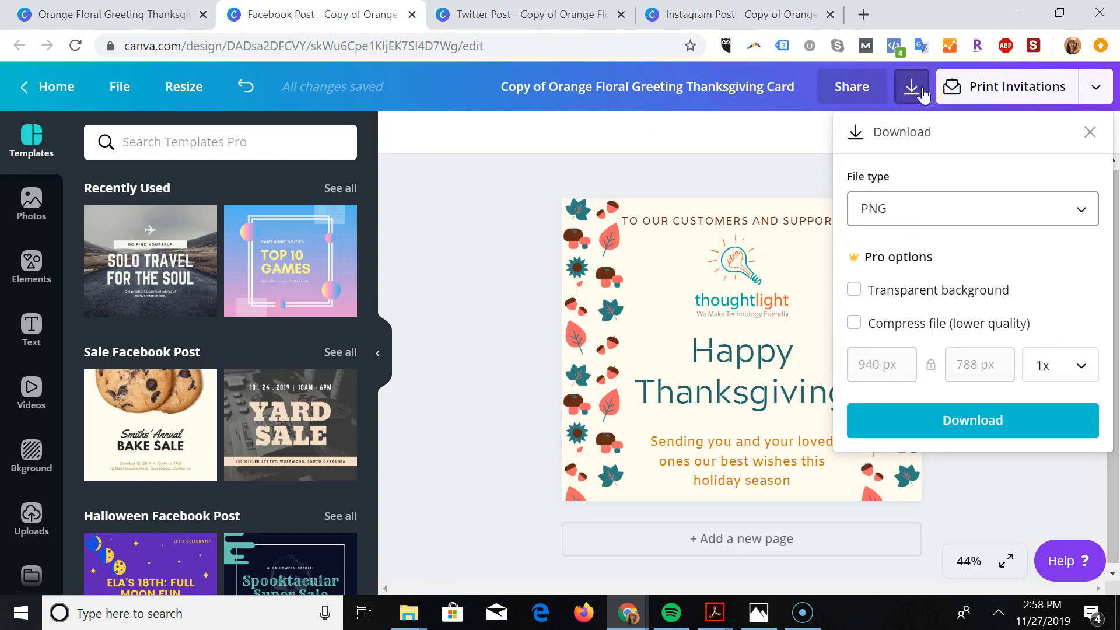
left_click(967, 420)
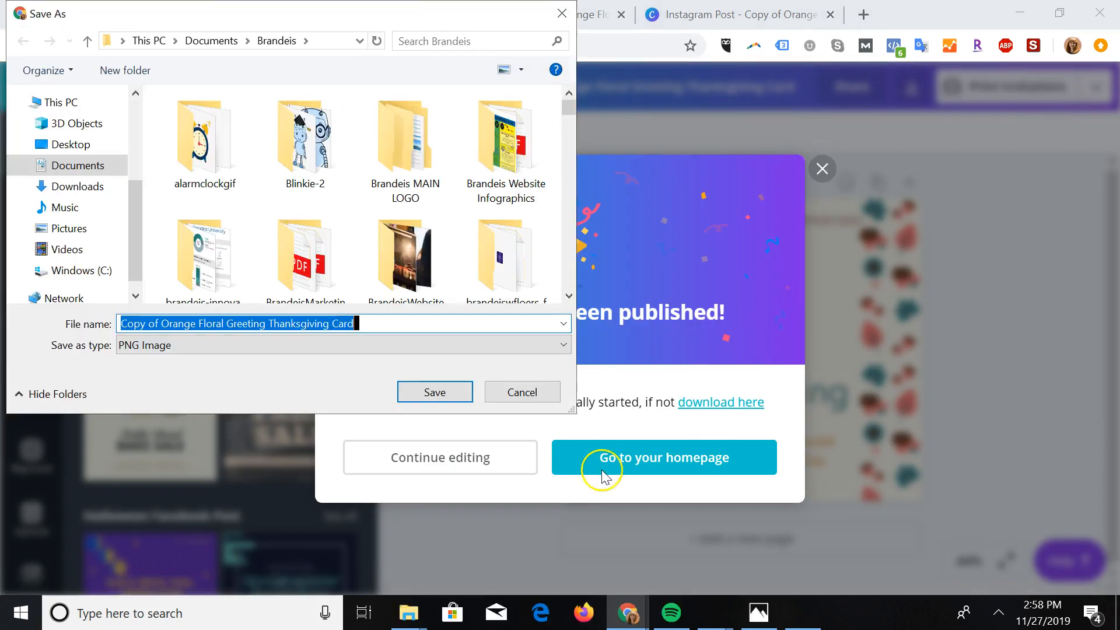
Step: Choose the Documents folder for the downloaded image and enter a file name starting with "Thanksgiving-Gr"
left_click(88, 186)
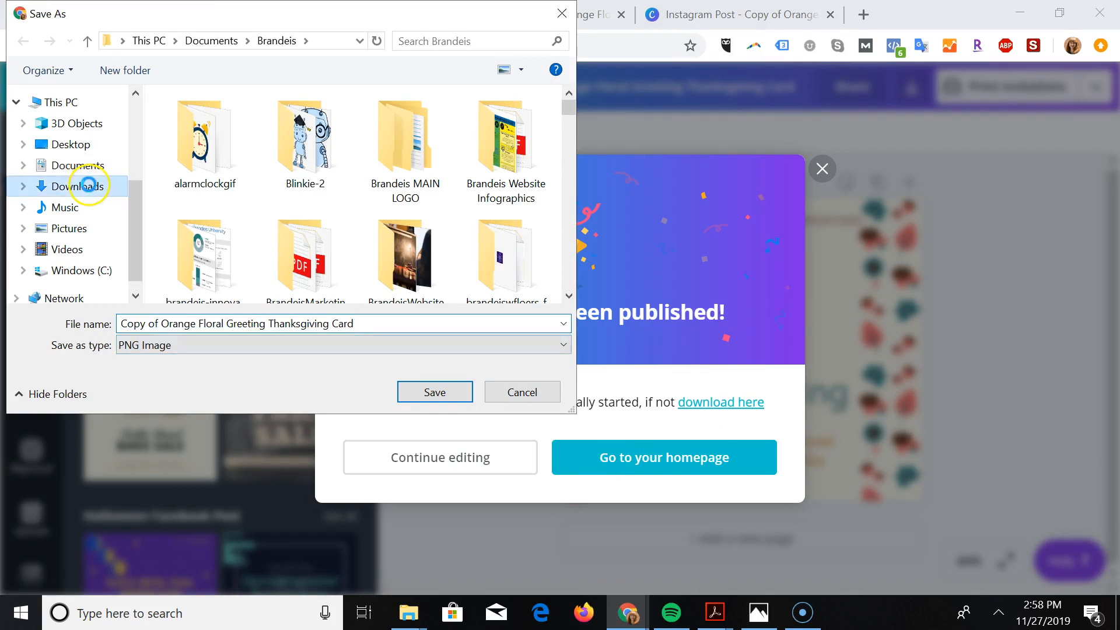
left_click(78, 165)
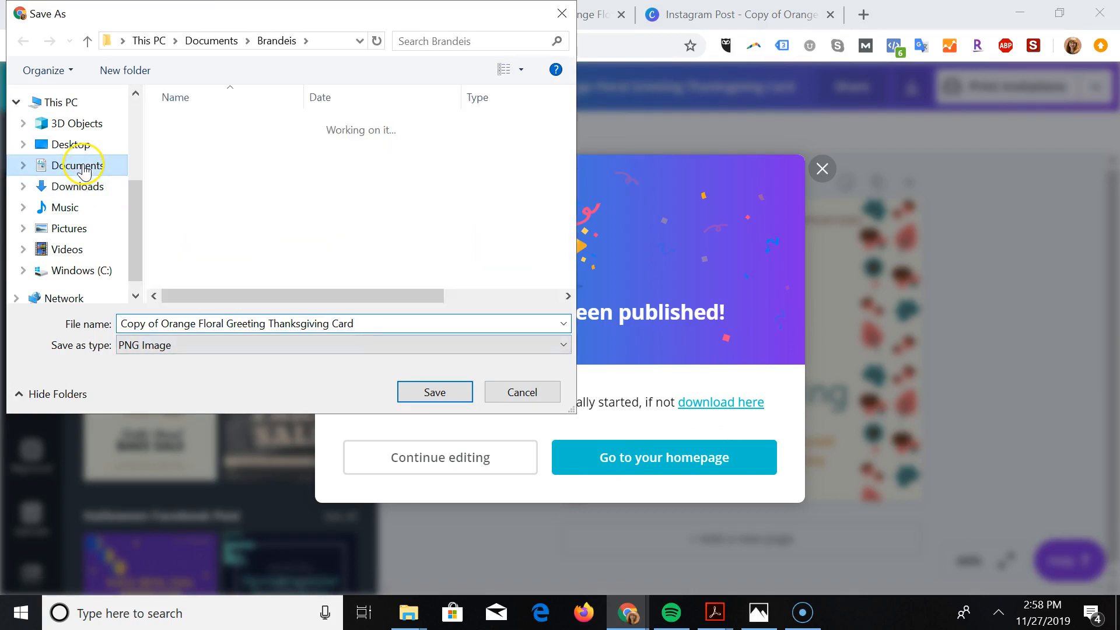
triple_click(375, 325)
type("Thanks")
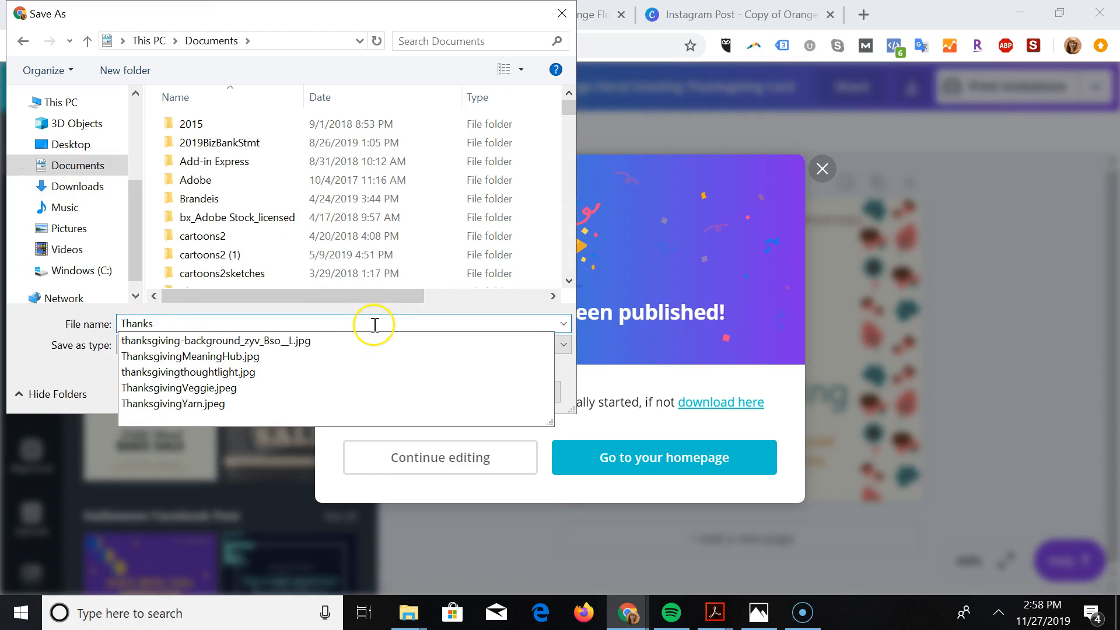
type("giving-Gr")
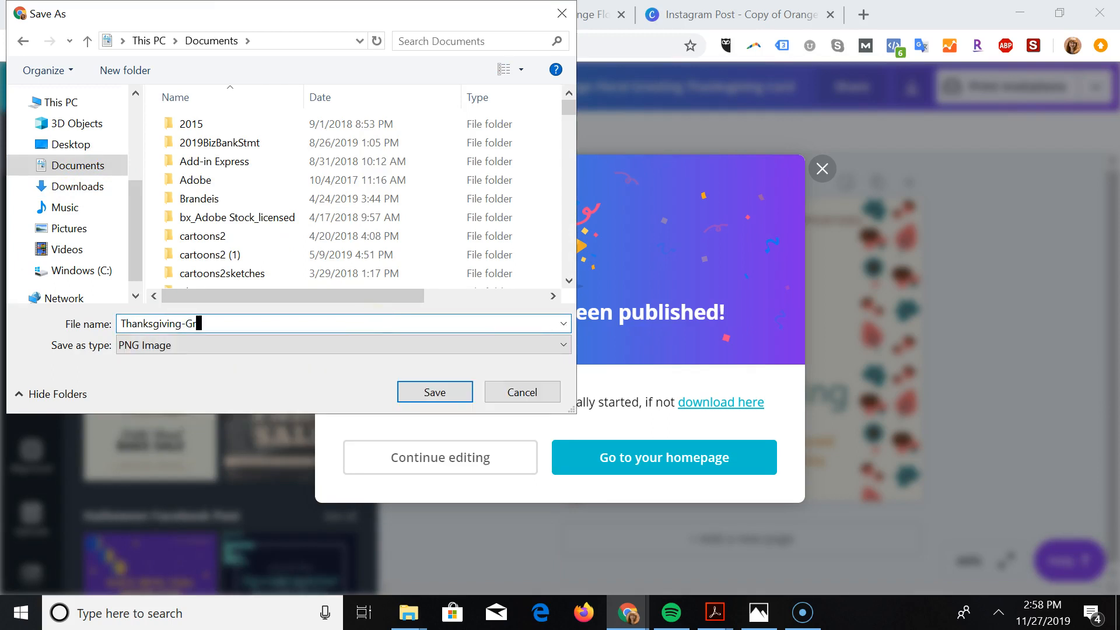